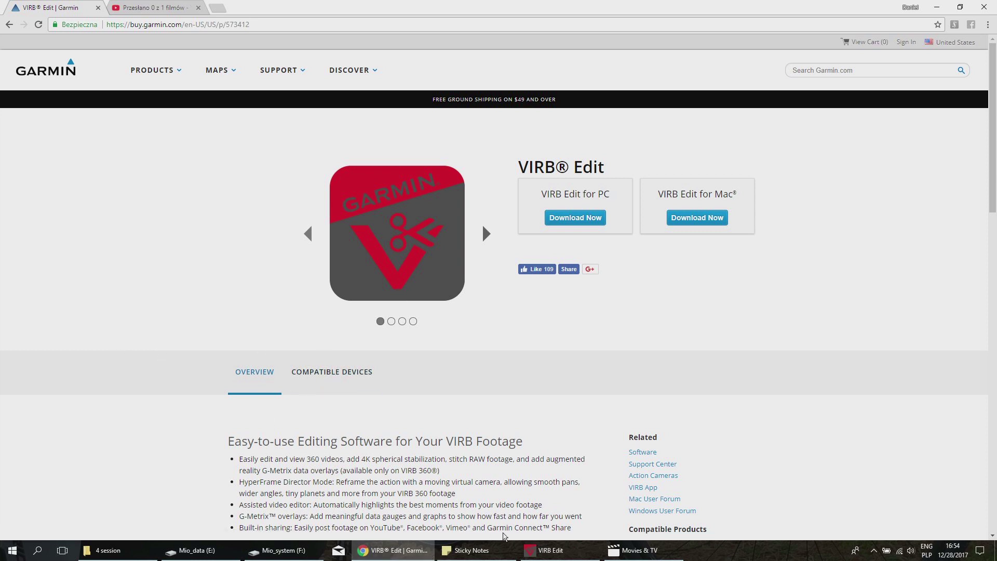
Step: Switch to Movies & TV and skim the 4 session video forward to about 24:01 to examine its overlay gauges
{"action": "left_click", "coordinate": [631, 550]}
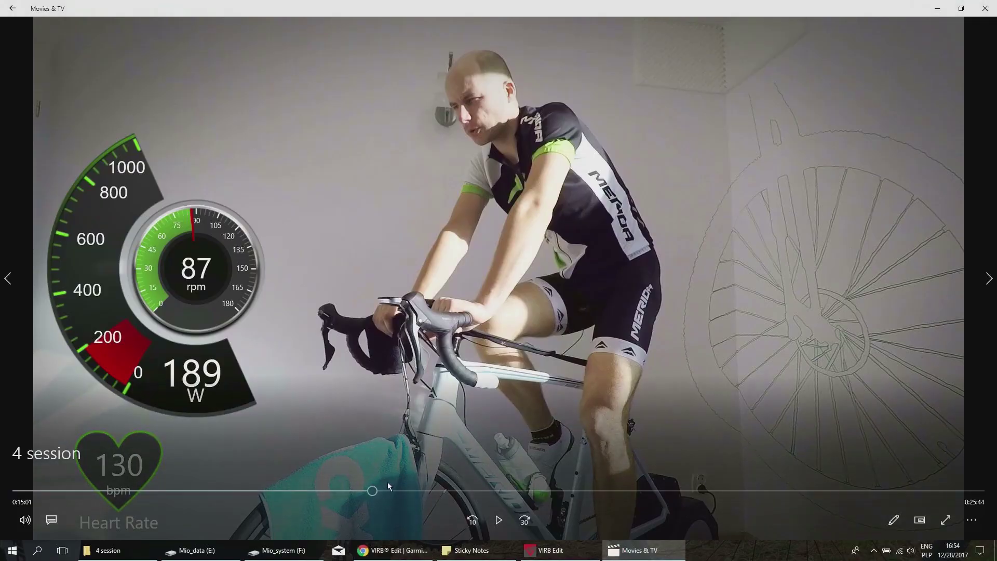
{"action": "left_click_drag", "start_coordinate": [373, 490], "coordinate": [547, 490]}
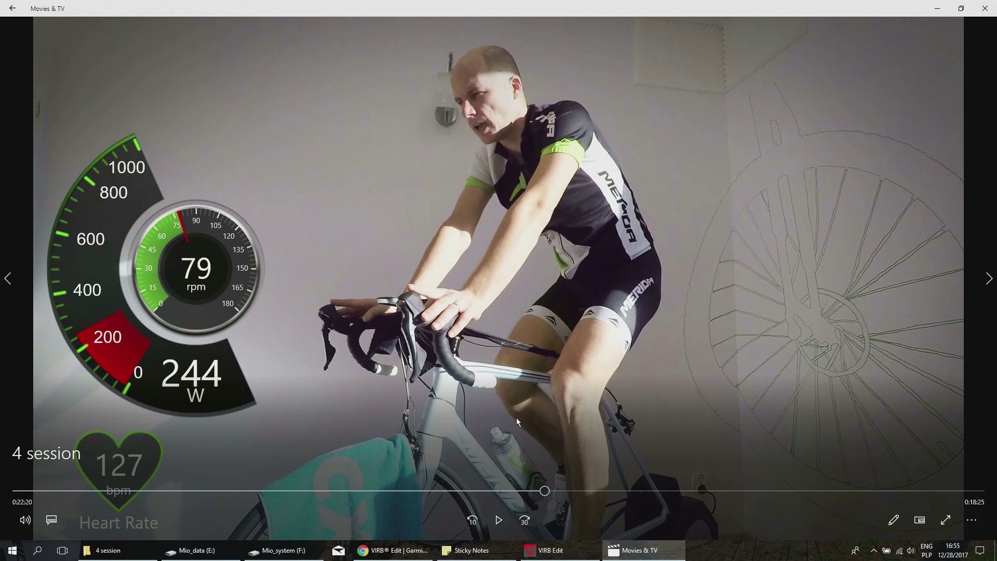
{"action": "left_click_drag", "start_coordinate": [548, 491], "coordinate": [584, 499]}
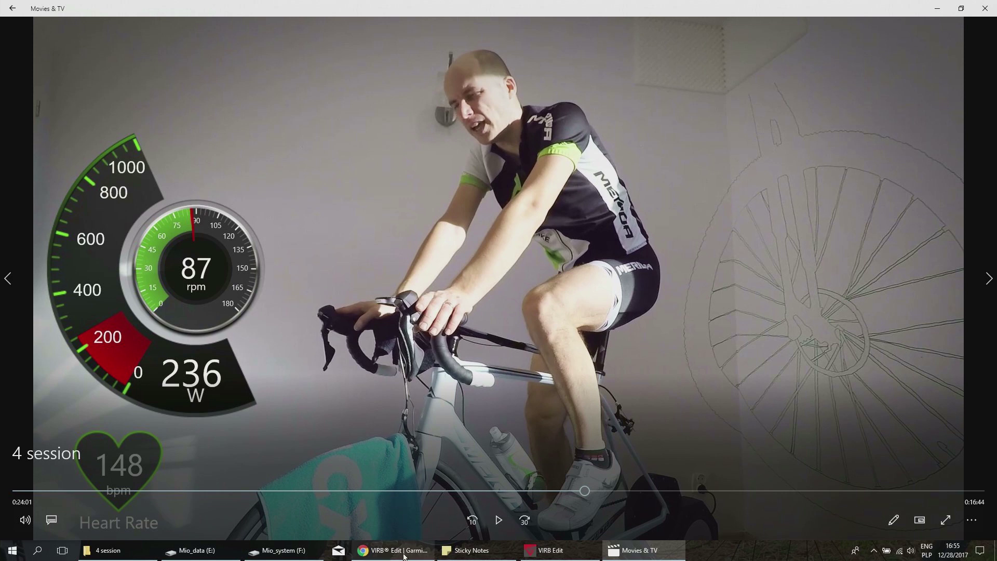
Step: Switch to VIRB Edit and create a new video named "my jump"
{"action": "left_click", "coordinate": [550, 550]}
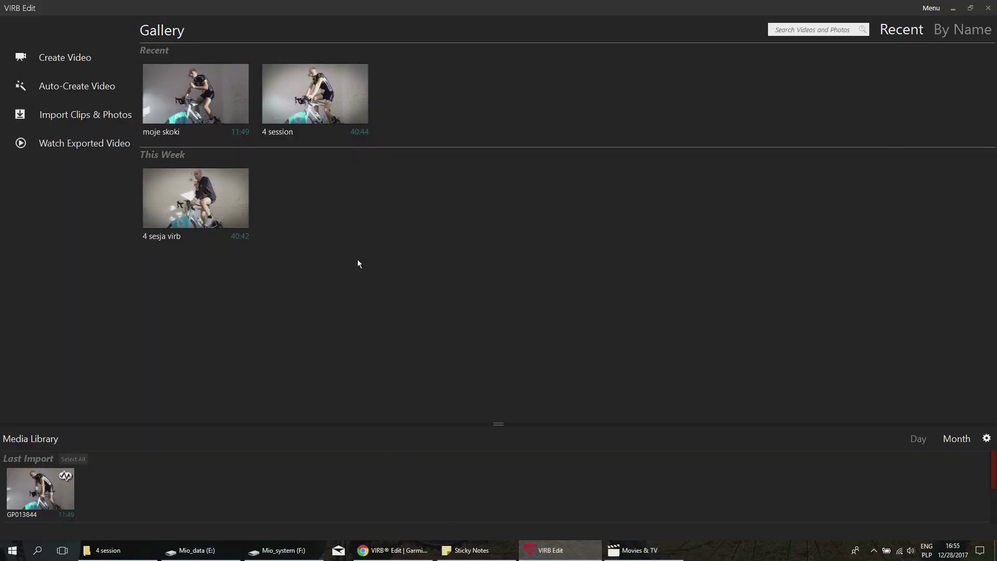
{"action": "mouse_move", "coordinate": [217, 201]}
{"action": "left_click", "coordinate": [52, 57]}
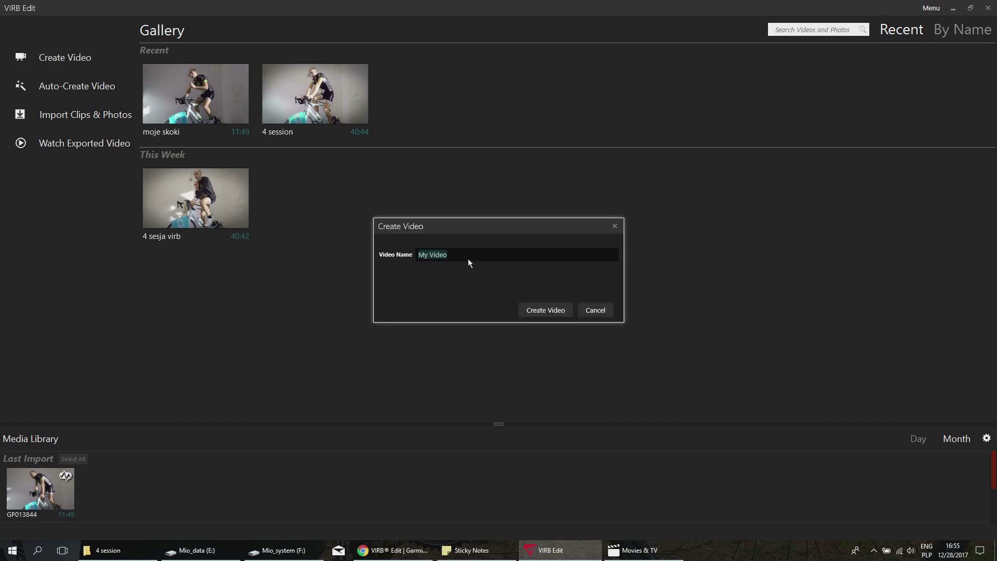
{"action": "type", "text": "my jump"}
{"action": "left_click", "coordinate": [530, 313]}
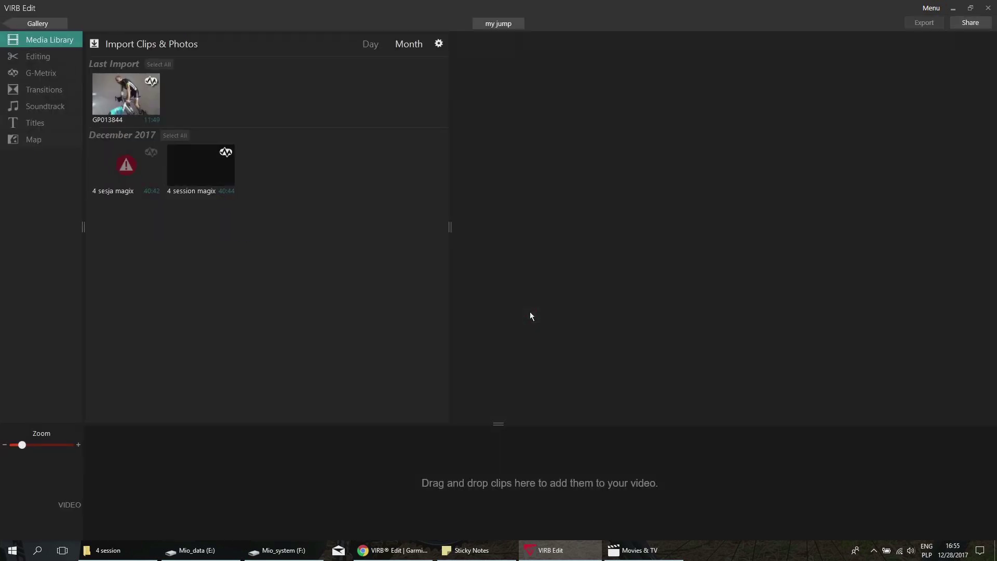
Step: Import the GP023844 clip from the 4 session folder without copying it and place it on the timeline, skipping optimization
{"action": "left_click", "coordinate": [129, 95]}
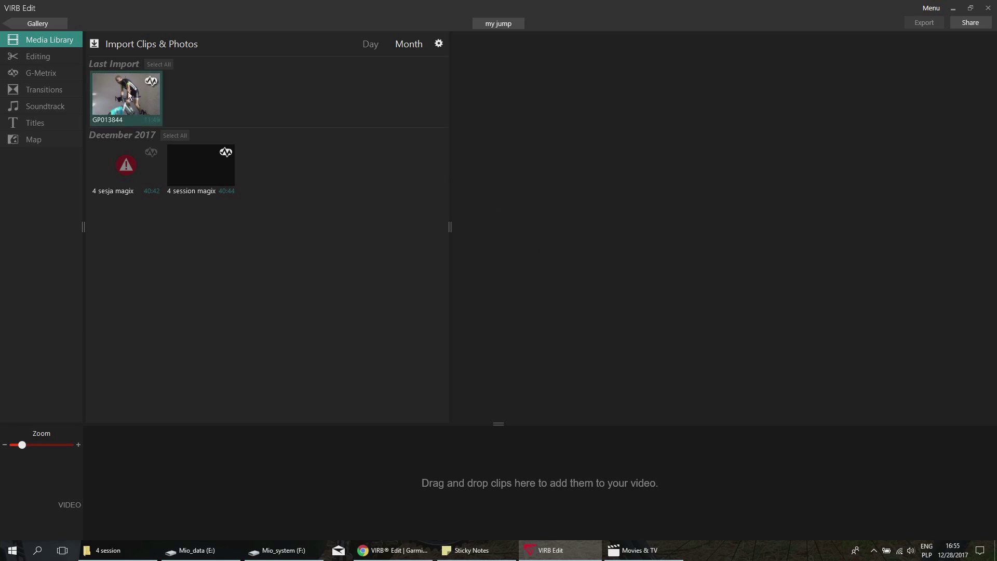
{"action": "left_click", "coordinate": [154, 45]}
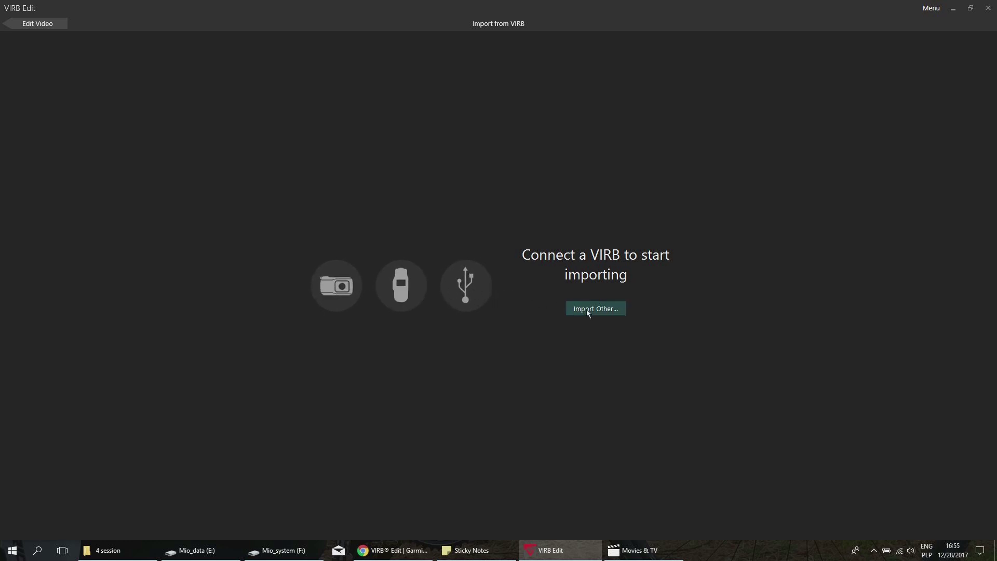
{"action": "left_click", "coordinate": [599, 308]}
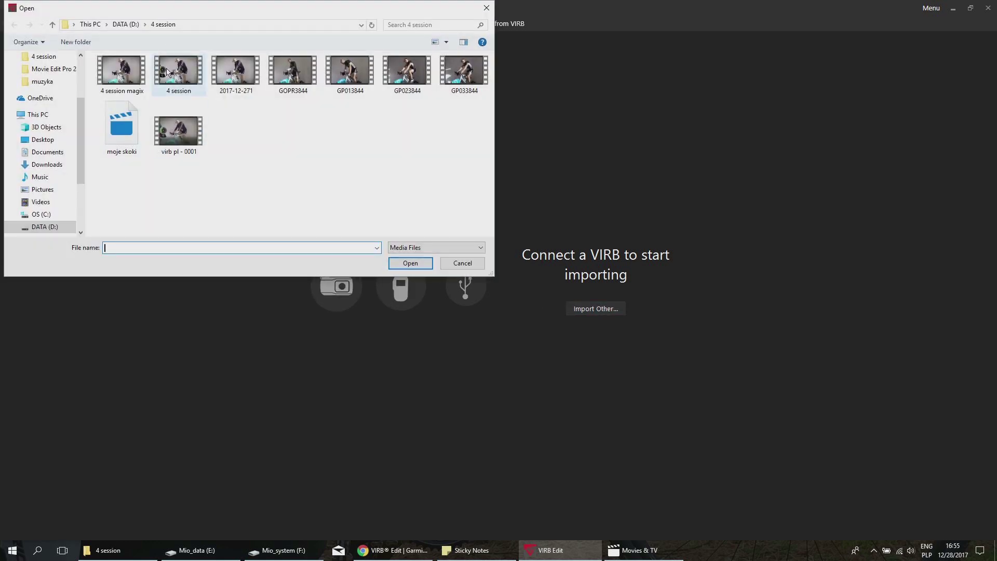
{"action": "double_click", "coordinate": [406, 73]}
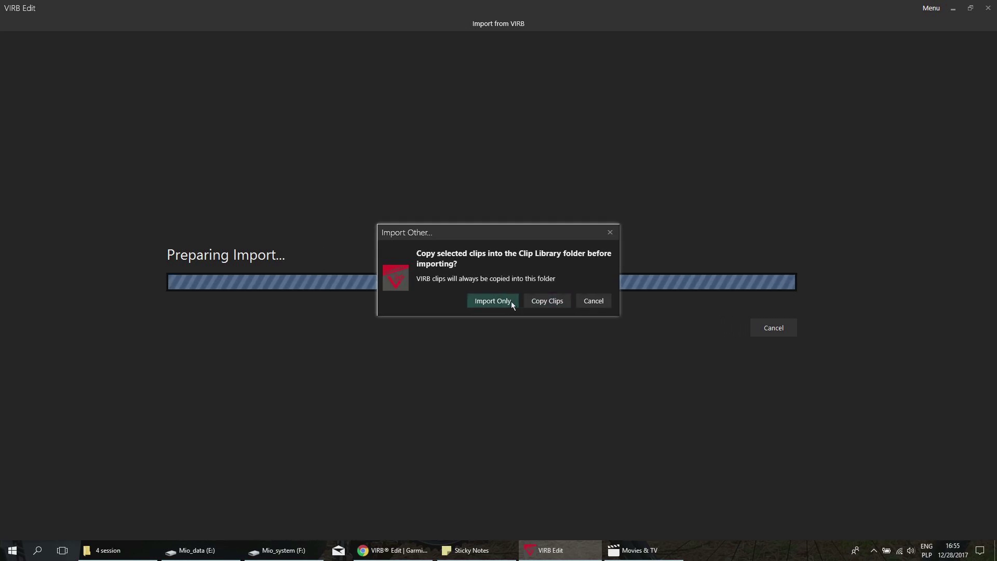
{"action": "left_click", "coordinate": [497, 304]}
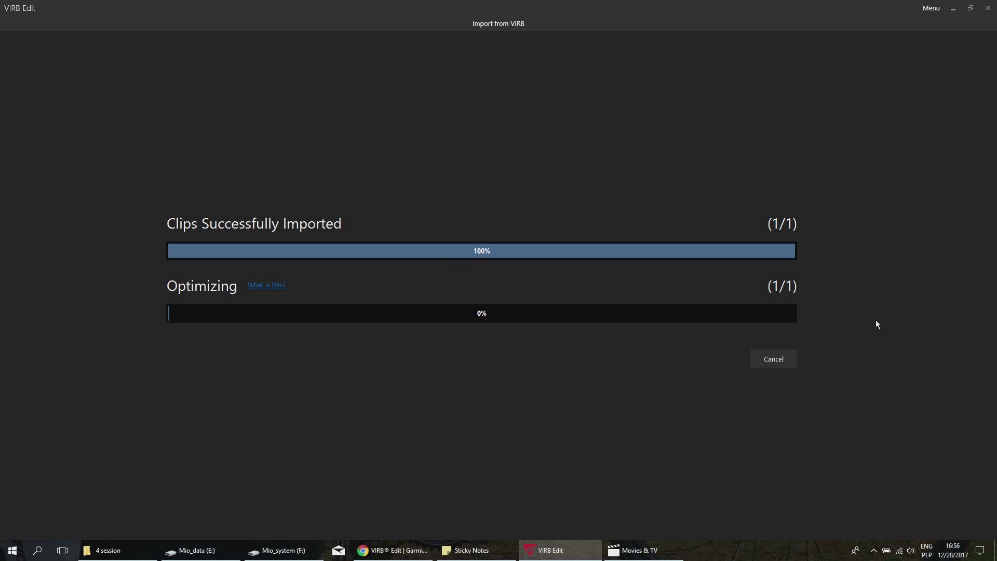
{"action": "left_click", "coordinate": [772, 357]}
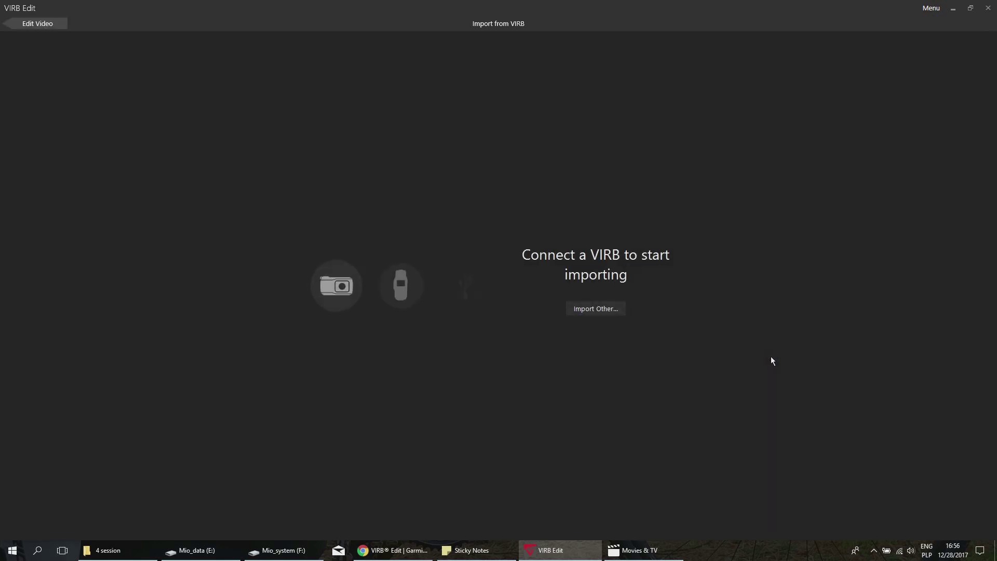
{"action": "left_click", "coordinate": [36, 23]}
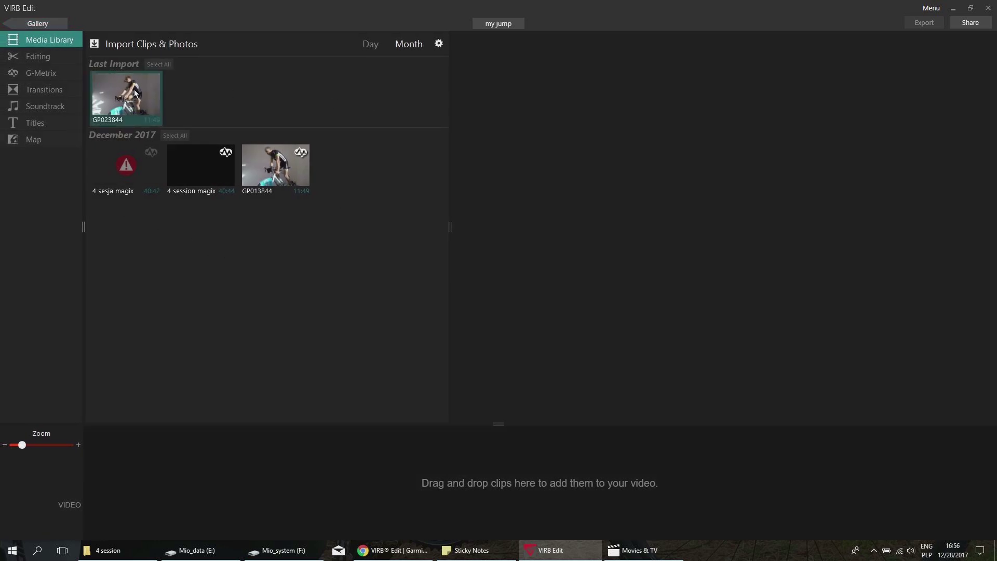
{"action": "left_click_drag", "start_coordinate": [132, 91], "coordinate": [167, 472]}
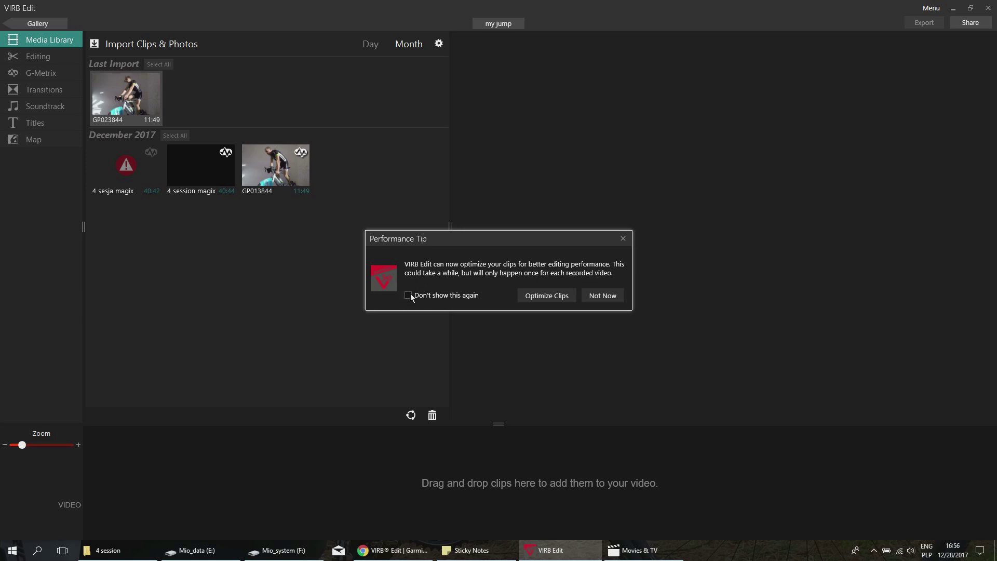
{"action": "left_click", "coordinate": [603, 296]}
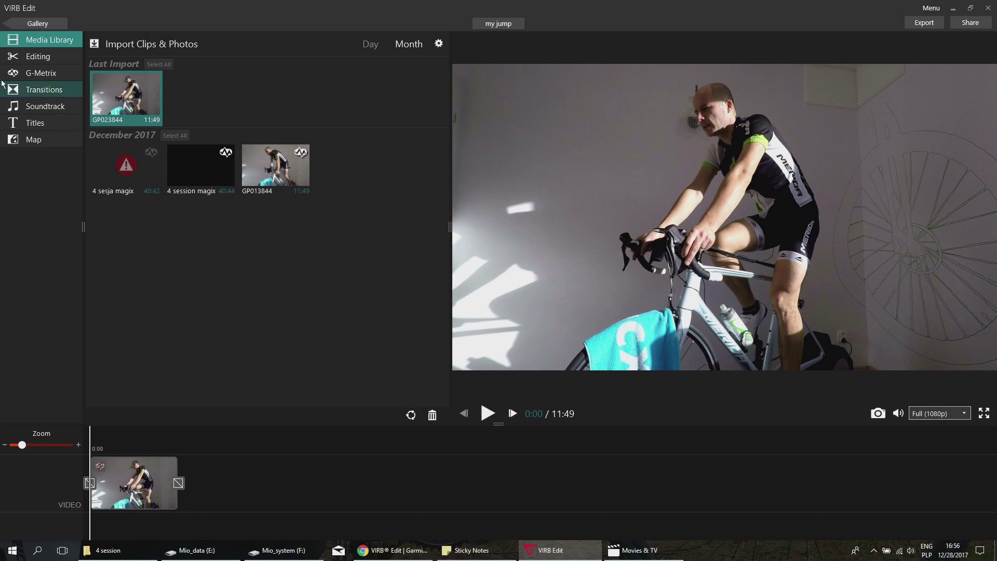
Step: Import the G-Metrix log _20171227_105925.fit from the computer's 4 session folder for the timeline clip, declining clip optimization
{"action": "left_click", "coordinate": [32, 78]}
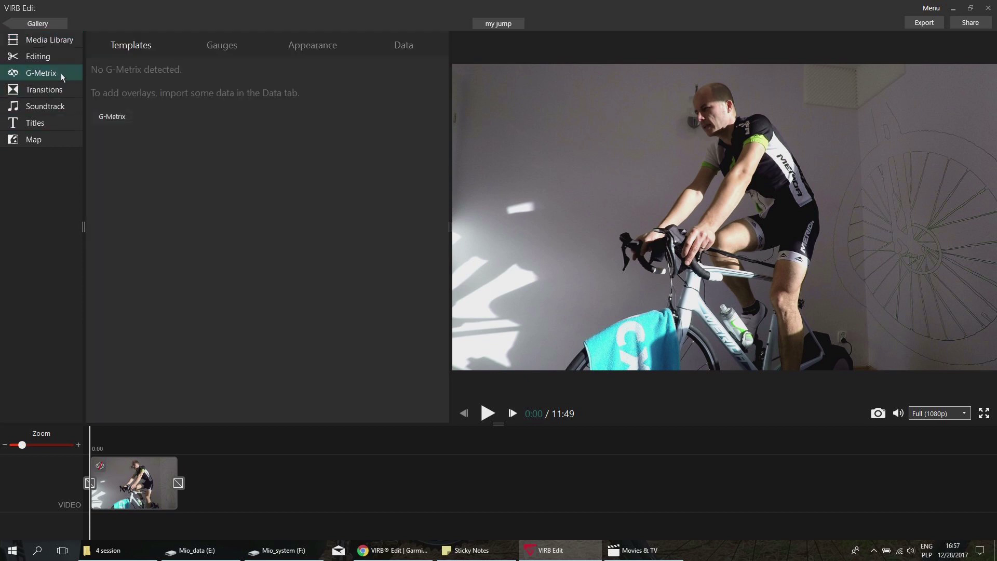
{"action": "left_click", "coordinate": [117, 117]}
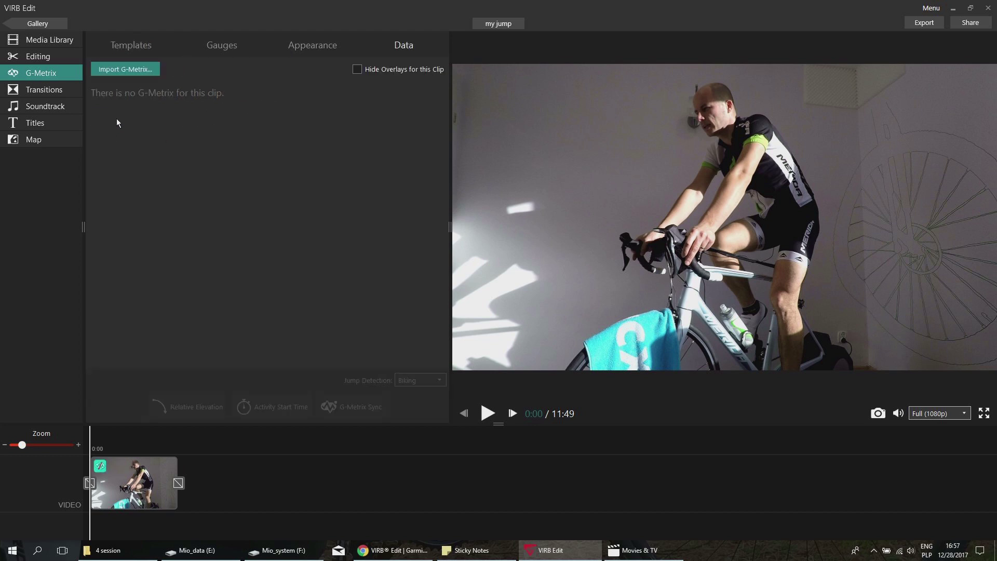
{"action": "left_click", "coordinate": [118, 70]}
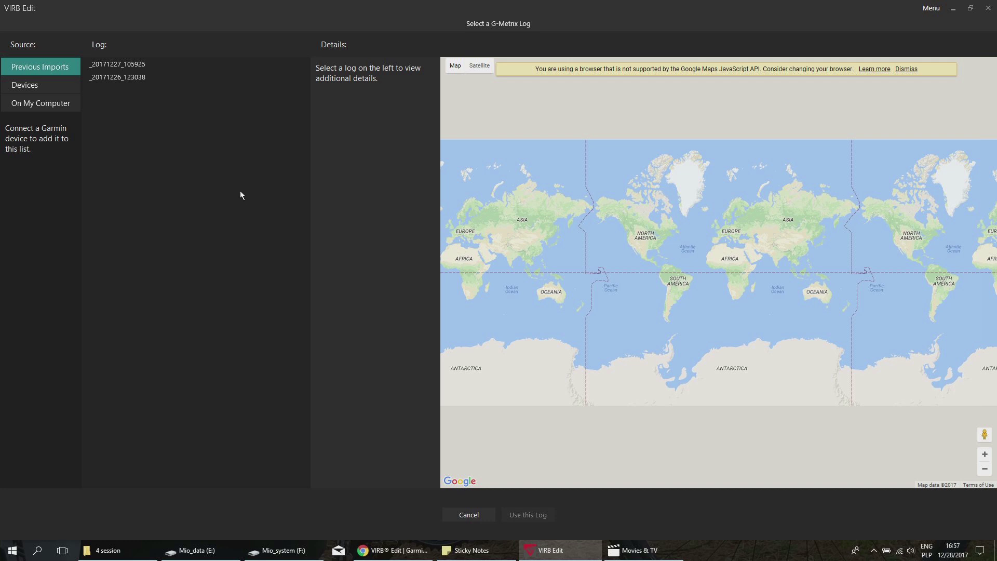
{"action": "left_click", "coordinate": [32, 84]}
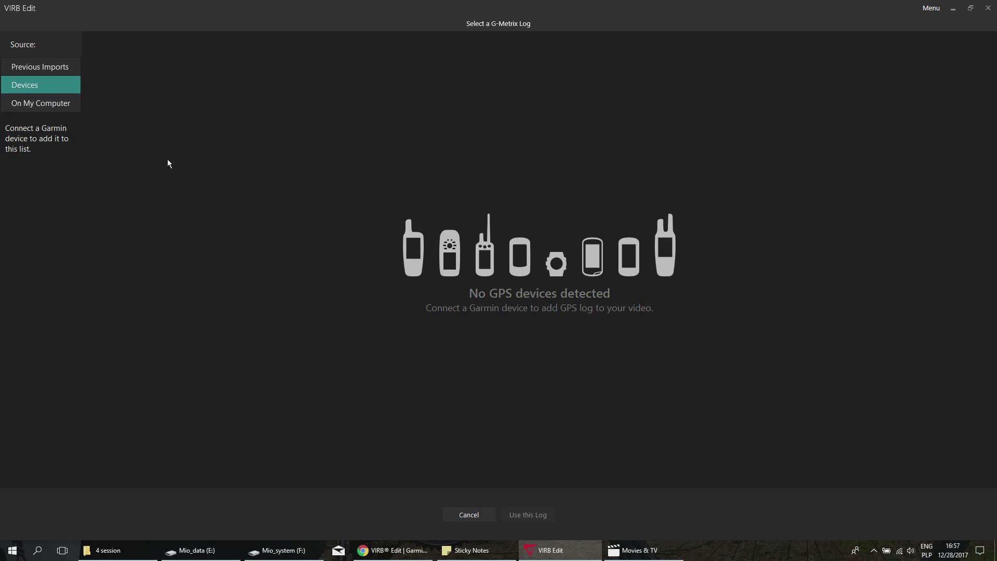
{"action": "left_click", "coordinate": [56, 105]}
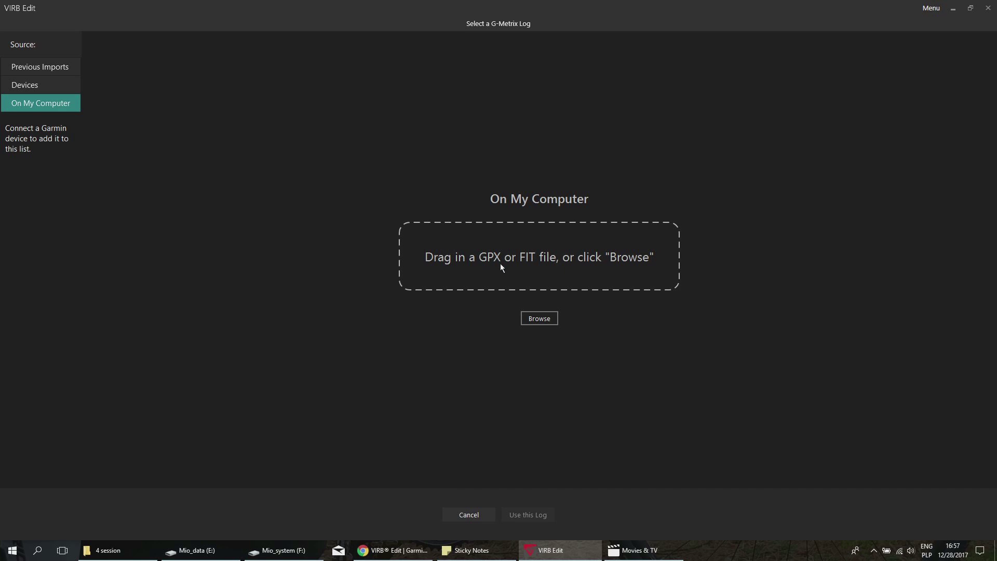
{"action": "left_click", "coordinate": [539, 319]}
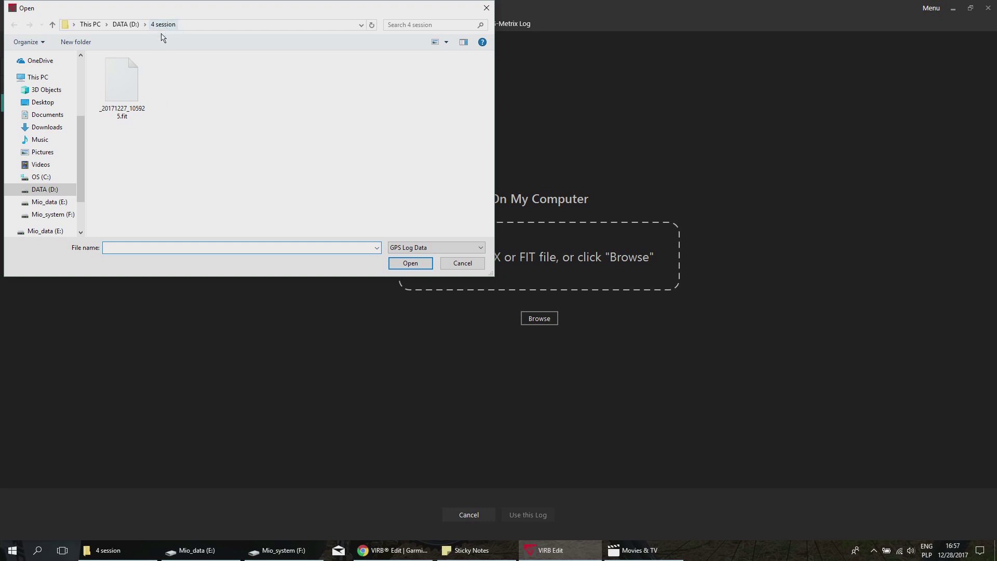
{"action": "left_click", "coordinate": [132, 93]}
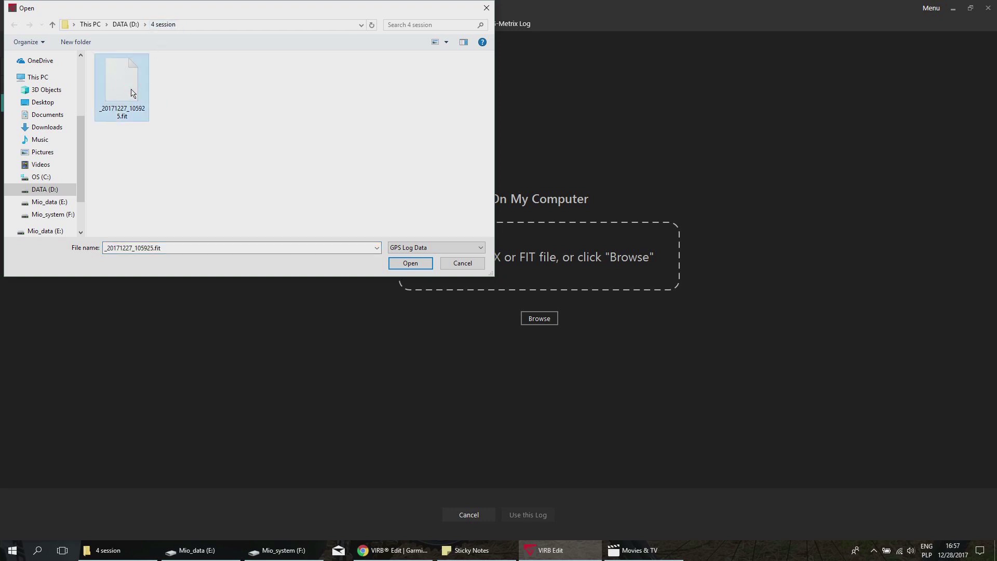
{"action": "left_click", "coordinate": [416, 263]}
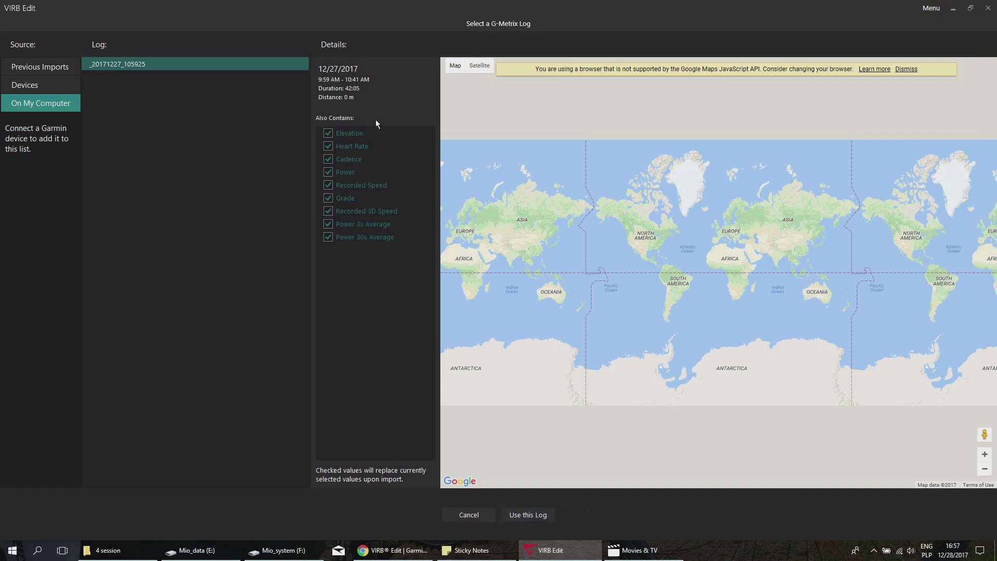
{"action": "left_click", "coordinate": [330, 134]}
{"action": "left_click", "coordinate": [528, 515]}
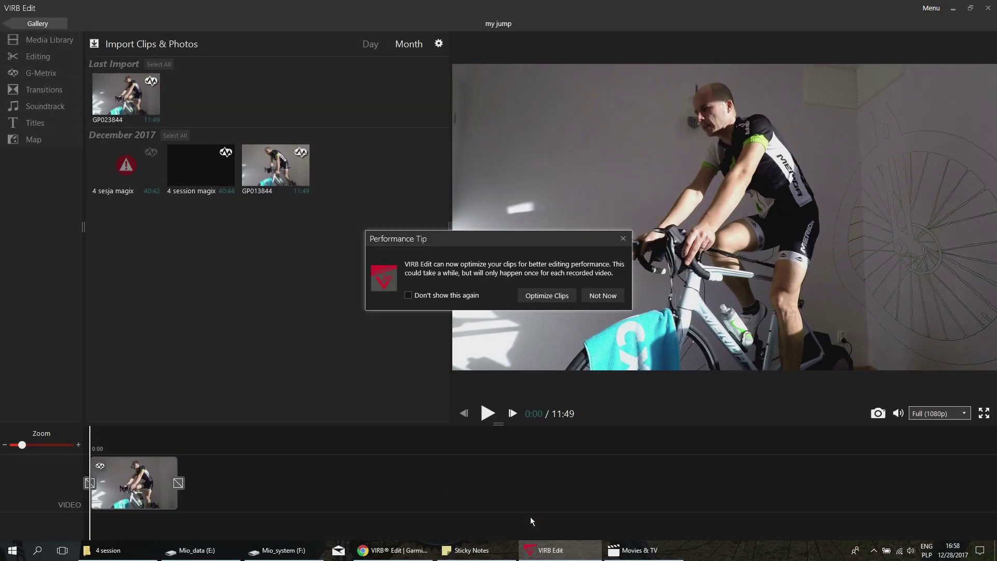
{"action": "left_click", "coordinate": [602, 297]}
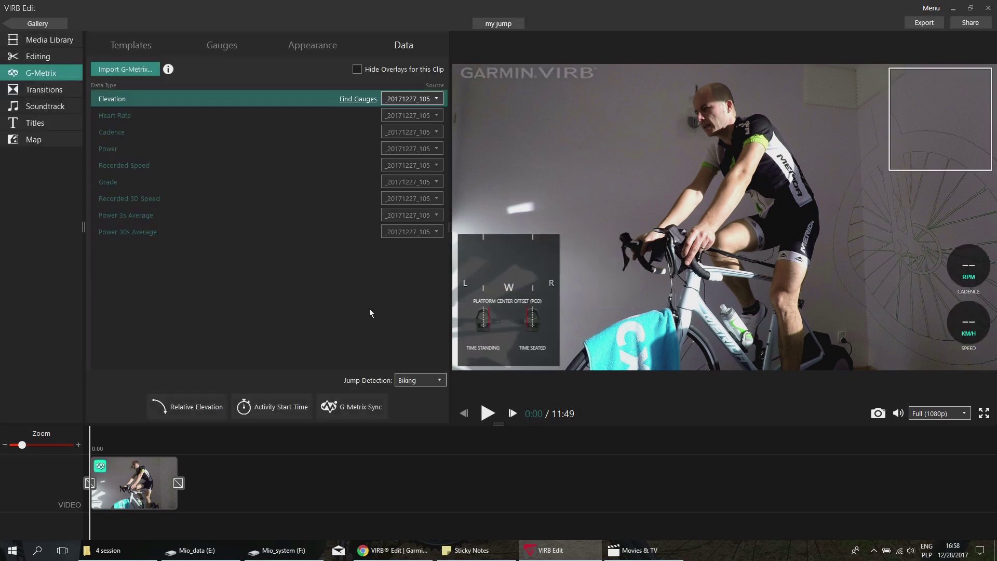
Step: Move the Power 3s Average gauge up and inward on the video preview, and select the cadence and speed gauges in turn
{"action": "left_click", "coordinate": [510, 307]}
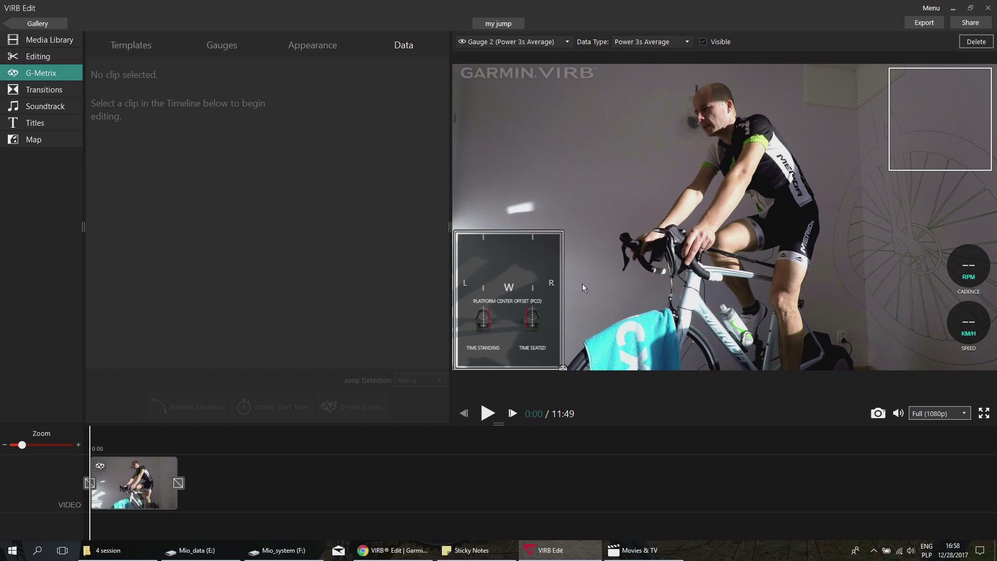
{"action": "left_click_drag", "start_coordinate": [537, 286], "coordinate": [593, 213]}
{"action": "left_click", "coordinate": [967, 270]}
{"action": "left_click", "coordinate": [969, 327]}
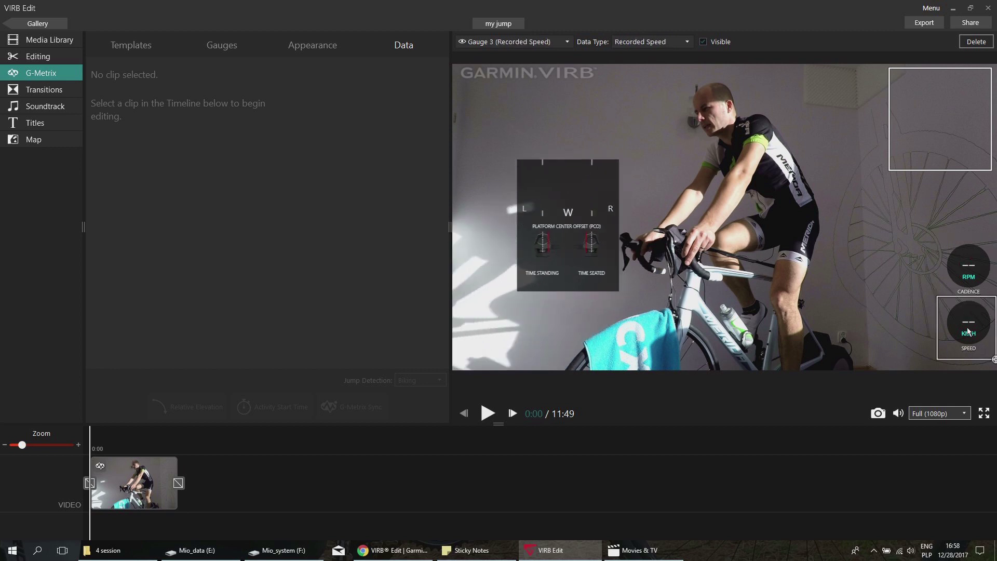
Step: Delete the default Power 3s Average, Cadence, Recorded Speed, Circuit Shape and Logo gauges from the video overlay
{"action": "left_click", "coordinate": [577, 224]}
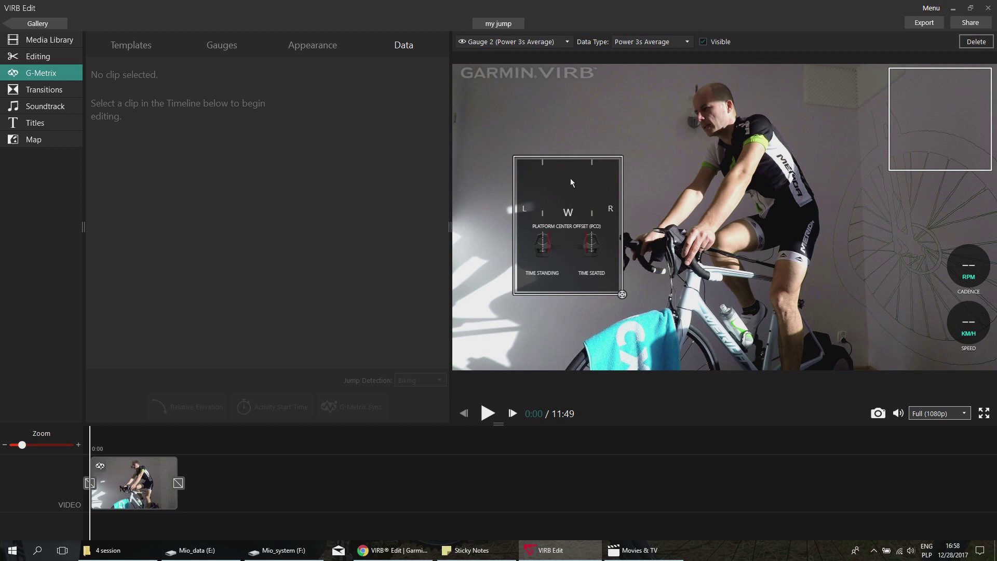
{"action": "left_click", "coordinate": [989, 43]}
{"action": "left_click", "coordinate": [971, 269]}
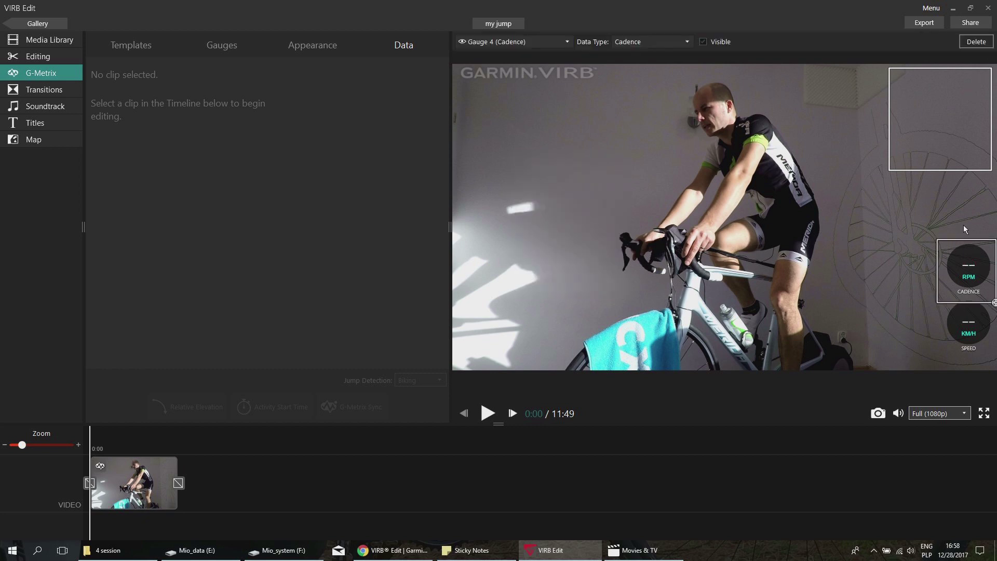
{"action": "left_click", "coordinate": [976, 43]}
{"action": "left_click", "coordinate": [969, 329]}
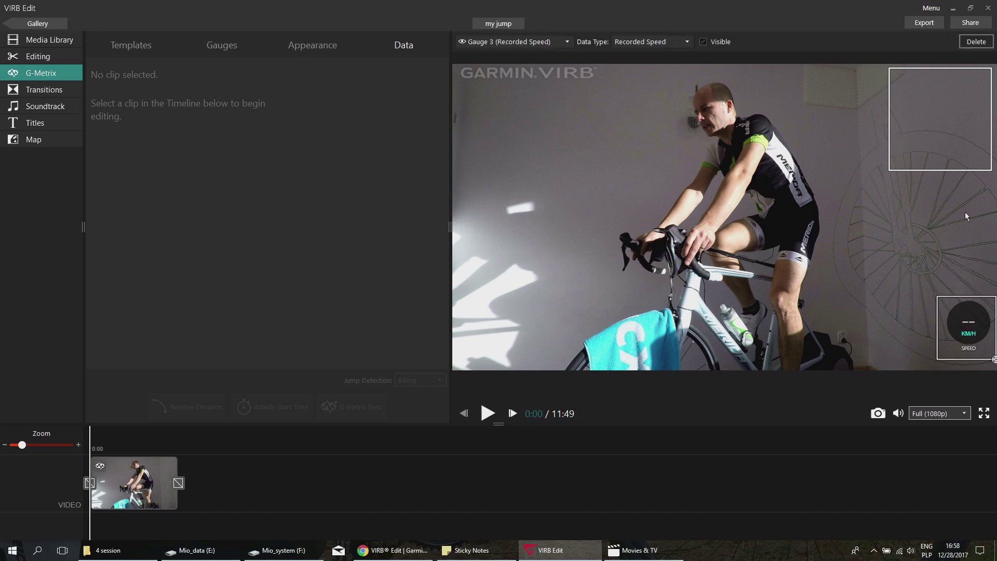
{"action": "left_click", "coordinate": [977, 42]}
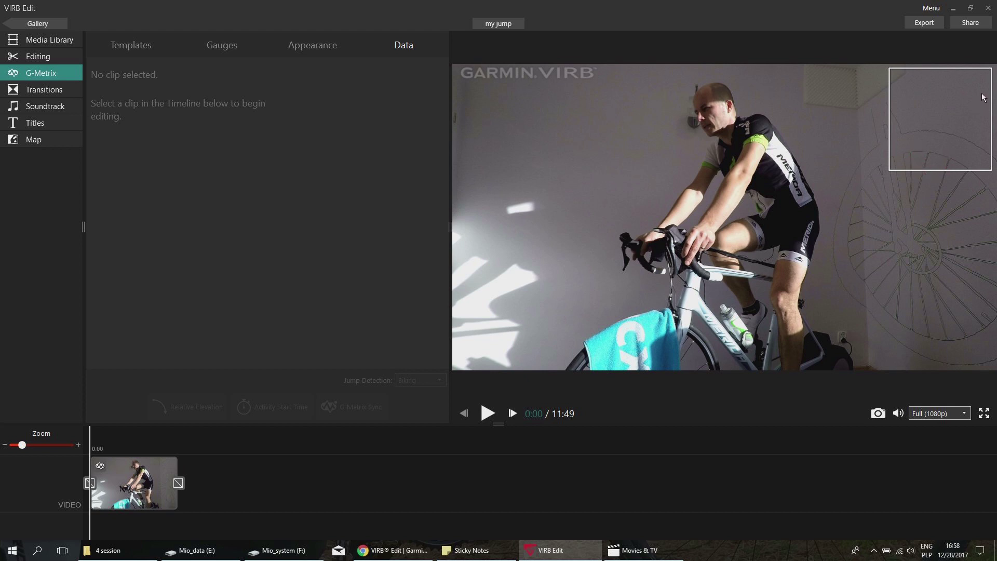
{"action": "left_click", "coordinate": [989, 82]}
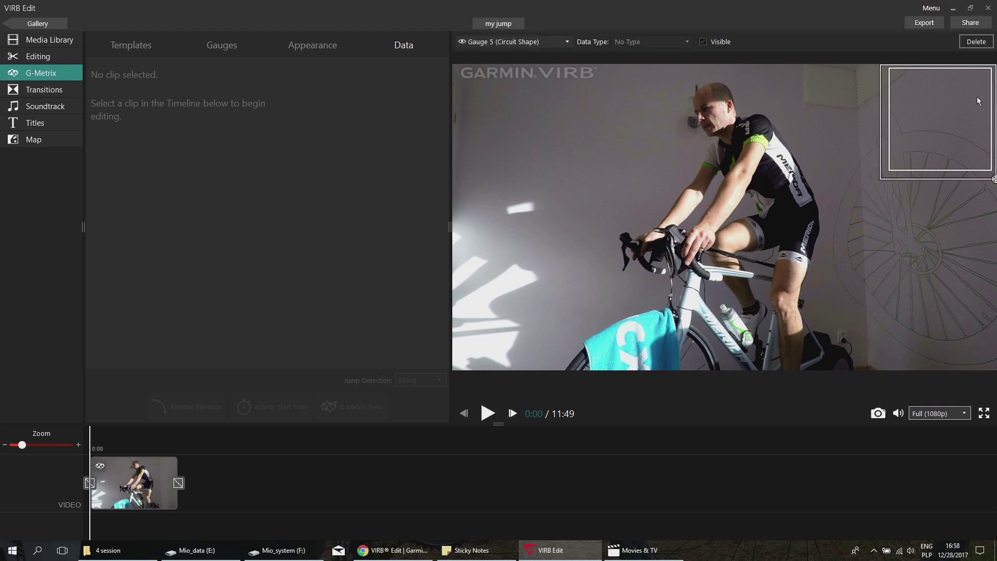
{"action": "left_click", "coordinate": [976, 42]}
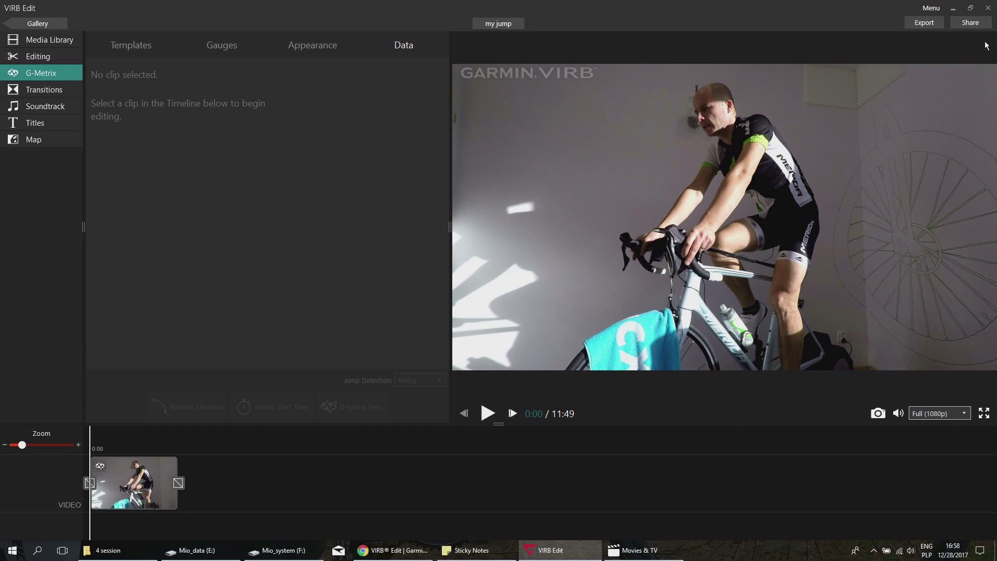
{"action": "left_click", "coordinate": [491, 78]}
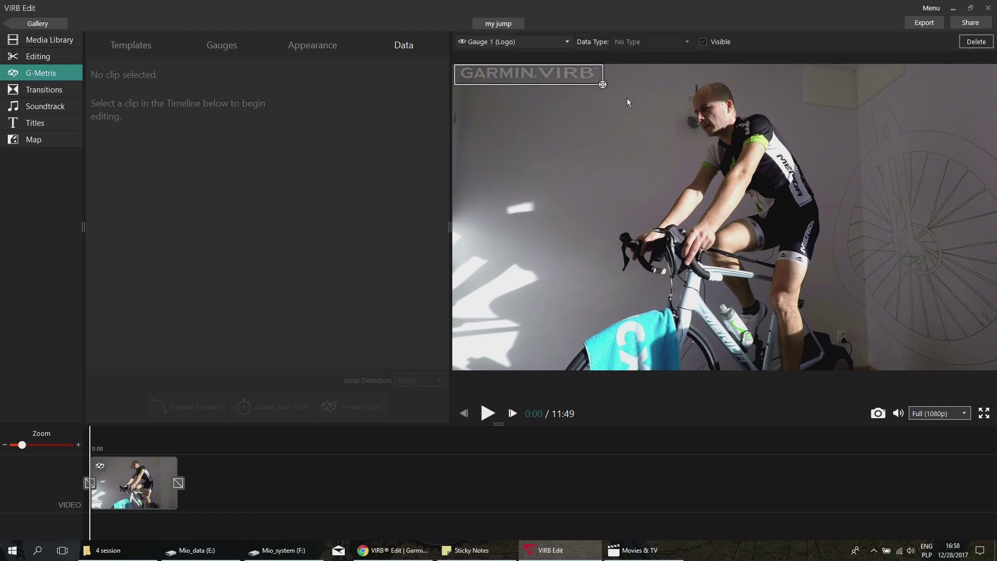
{"action": "left_click", "coordinate": [969, 45]}
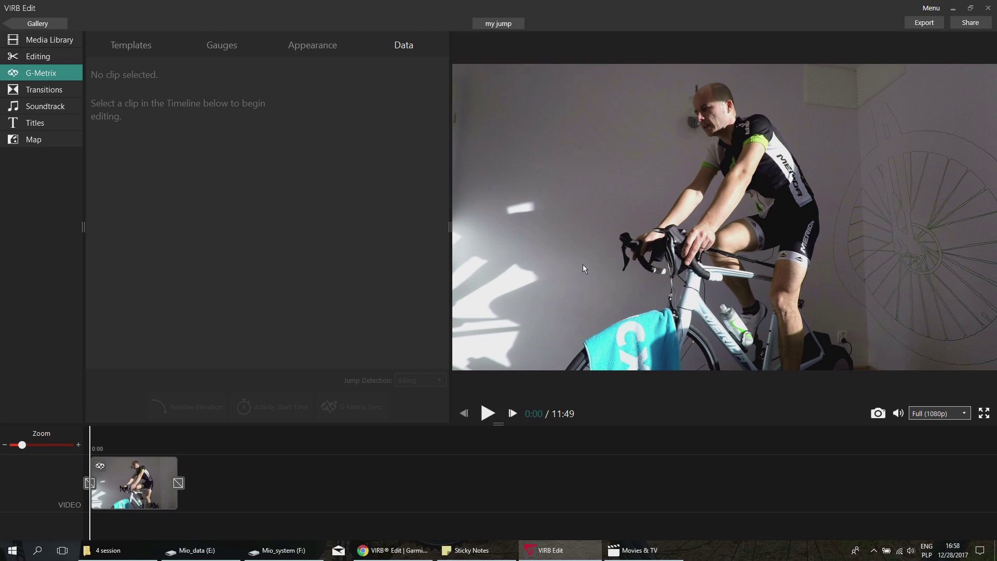
Step: Add the round Recorded Speed / Pace gauge with the cyclist icon from the Speed gauges and place it beside the rider
{"action": "left_click", "coordinate": [224, 49]}
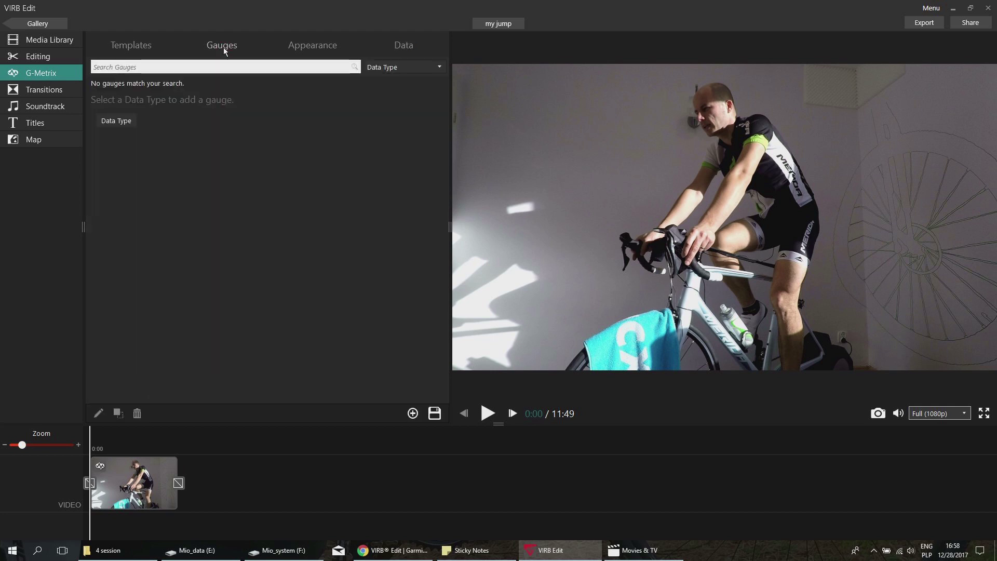
{"action": "left_click", "coordinate": [441, 68]}
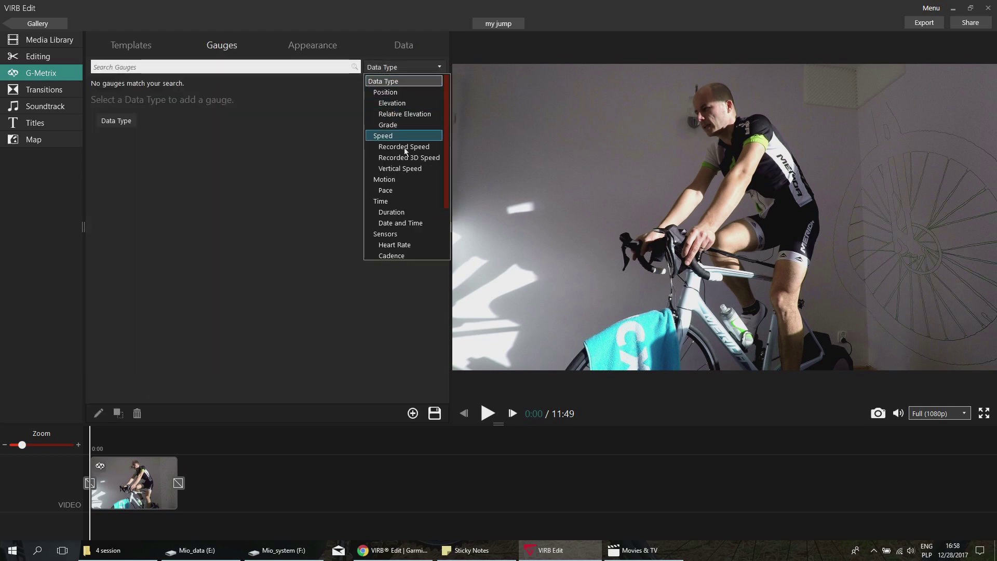
{"action": "scroll", "coordinate": [428, 159], "scroll_direction": "down", "scroll_amount": 1}
{"action": "scroll", "coordinate": [428, 158], "scroll_direction": "down", "scroll_amount": 1}
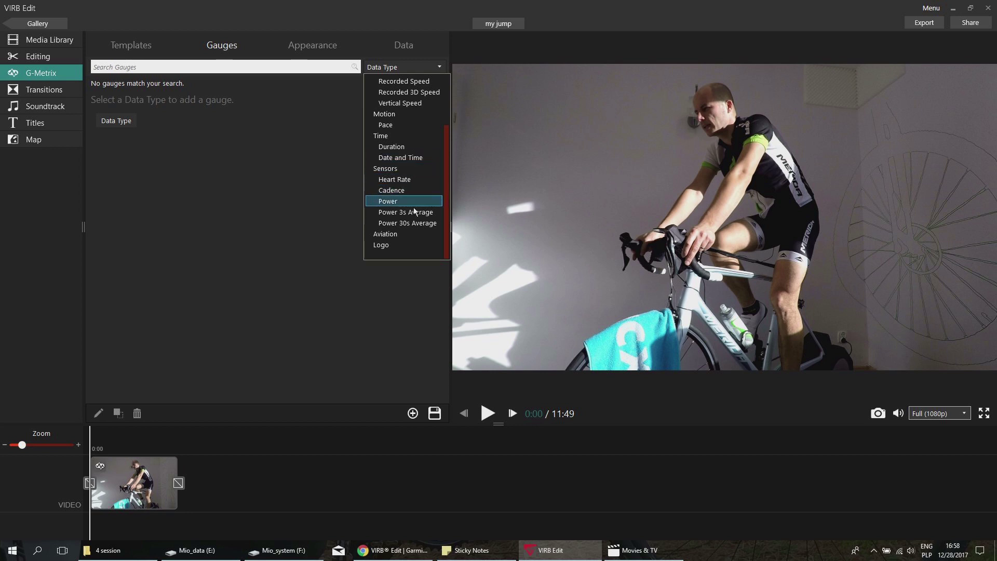
{"action": "scroll", "coordinate": [416, 230], "scroll_direction": "up", "scroll_amount": 2}
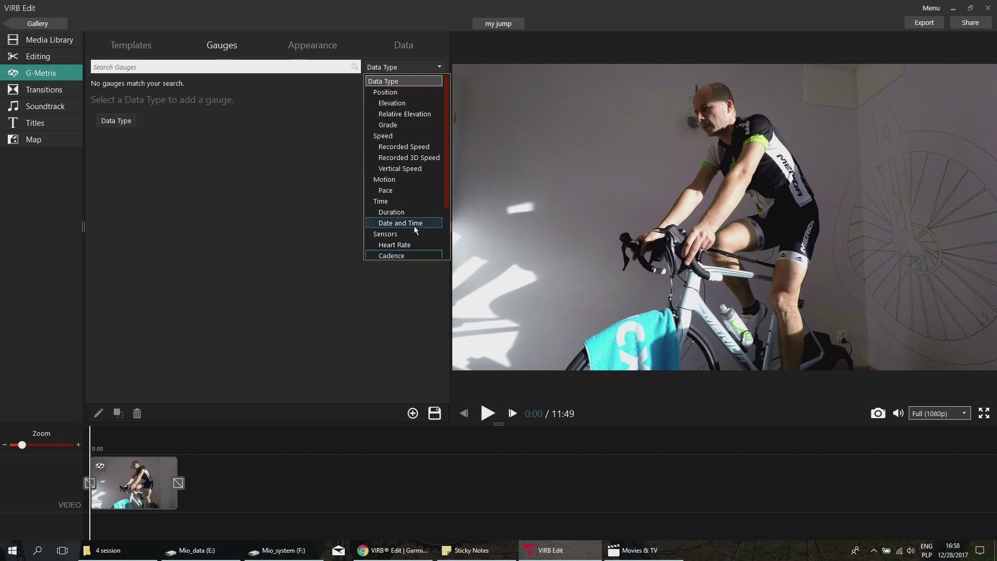
{"action": "left_click", "coordinate": [410, 136]}
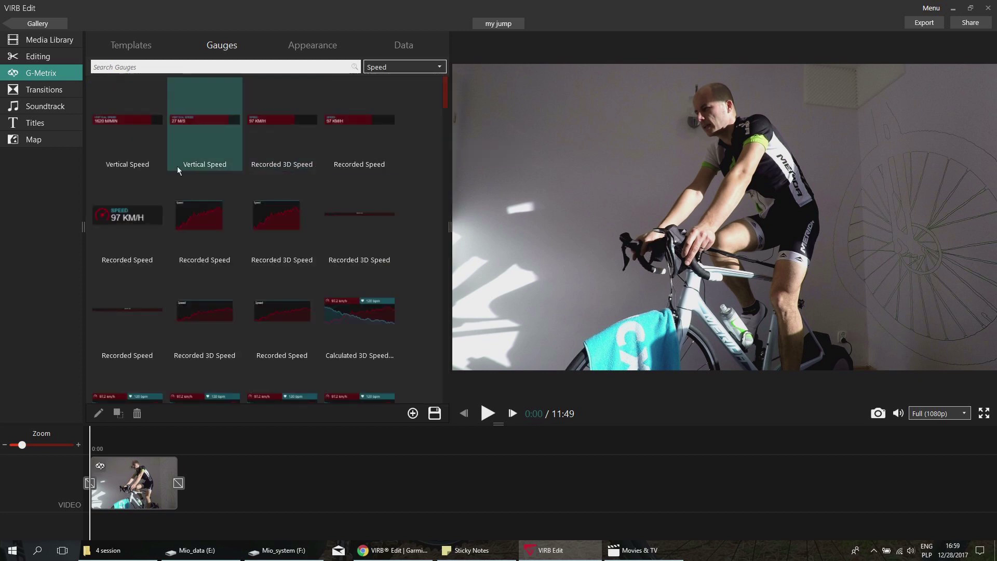
{"action": "left_click_drag", "start_coordinate": [446, 89], "coordinate": [448, 135]}
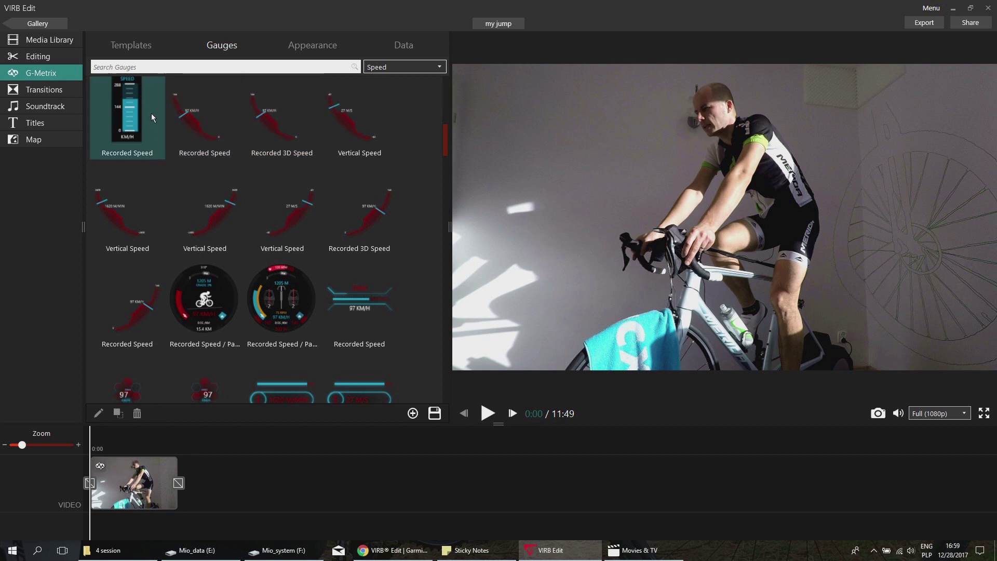
{"action": "left_click", "coordinate": [211, 296]}
{"action": "left_click_drag", "start_coordinate": [535, 198], "coordinate": [550, 192]}
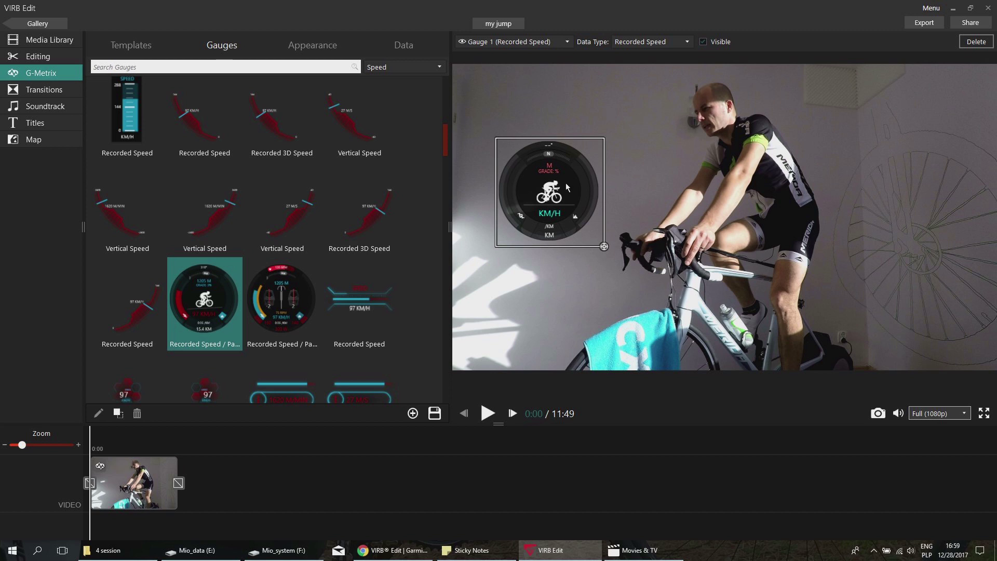
{"action": "mouse_move", "coordinate": [552, 204]}
{"action": "left_mouse_down"}
{"action": "mouse_move", "coordinate": [568, 175]}
{"action": "mouse_move", "coordinate": [550, 168]}
{"action": "mouse_move", "coordinate": [552, 187]}
{"action": "left_mouse_up"}
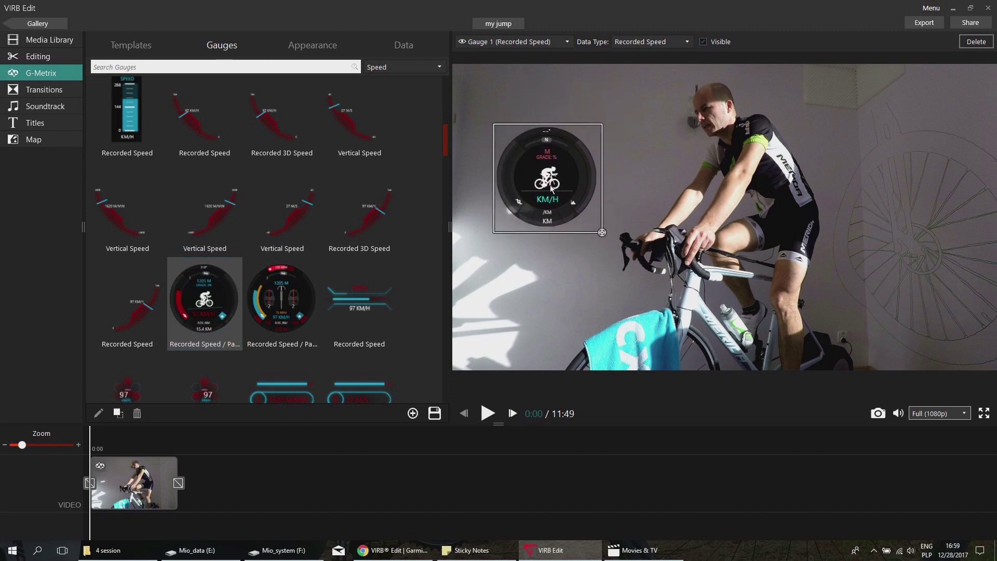
Step: Scale the round speed gauge up to 123 % while keeping its rotation at 0°
{"action": "left_click", "coordinate": [601, 233]}
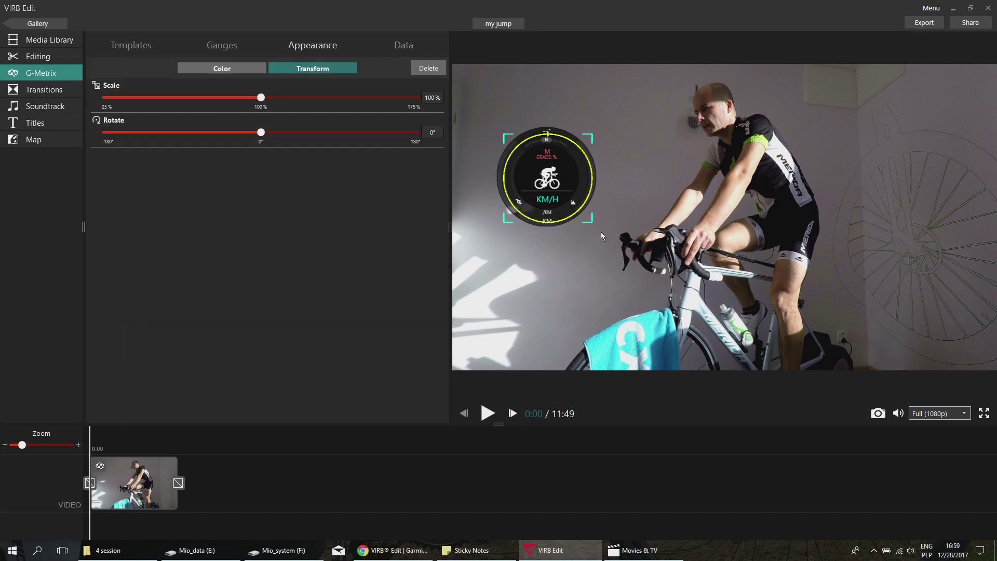
{"action": "left_click_drag", "start_coordinate": [594, 225], "coordinate": [566, 201]}
{"action": "left_click_drag", "start_coordinate": [120, 97], "coordinate": [308, 97]}
{"action": "mouse_move", "coordinate": [262, 134]}
{"action": "left_mouse_down"}
{"action": "mouse_move", "coordinate": [274, 132]}
{"action": "mouse_move", "coordinate": [220, 132]}
{"action": "mouse_move", "coordinate": [262, 139]}
{"action": "left_mouse_up"}
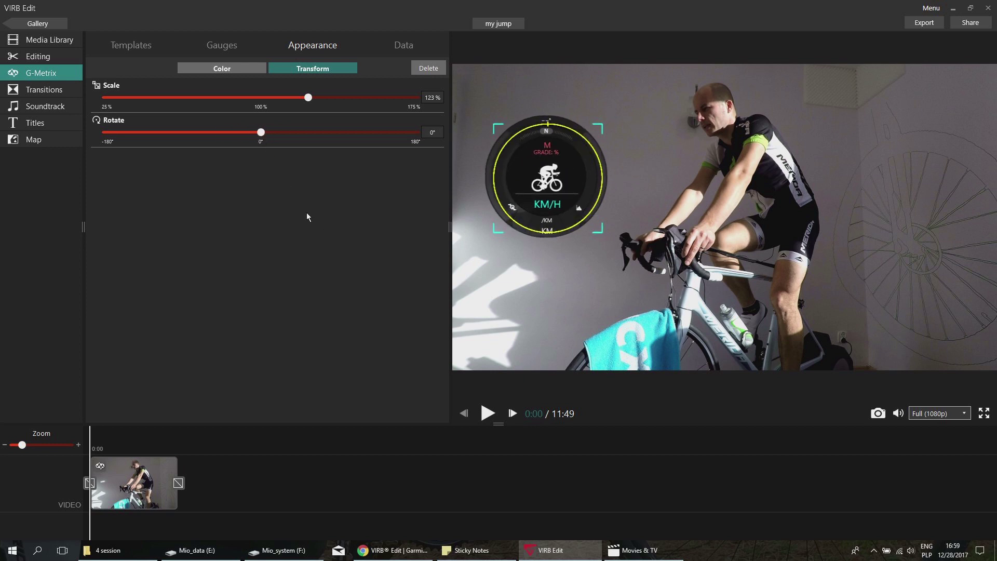
Step: Try no fill, 50% white and yellow as the speed gauge's background color, and set it to light green
{"action": "left_click", "coordinate": [211, 68]}
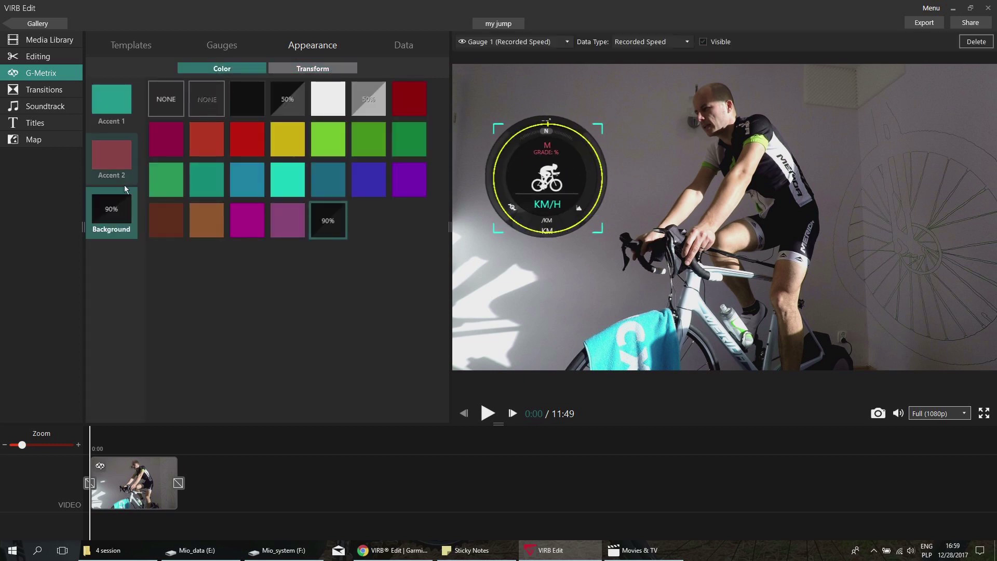
{"action": "left_click", "coordinate": [165, 99]}
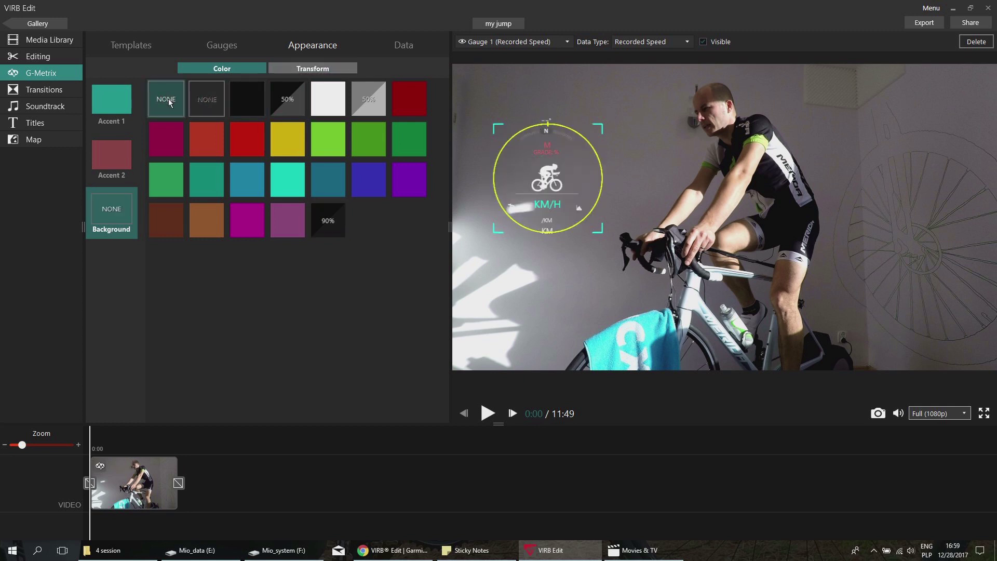
{"action": "left_click", "coordinate": [368, 98]}
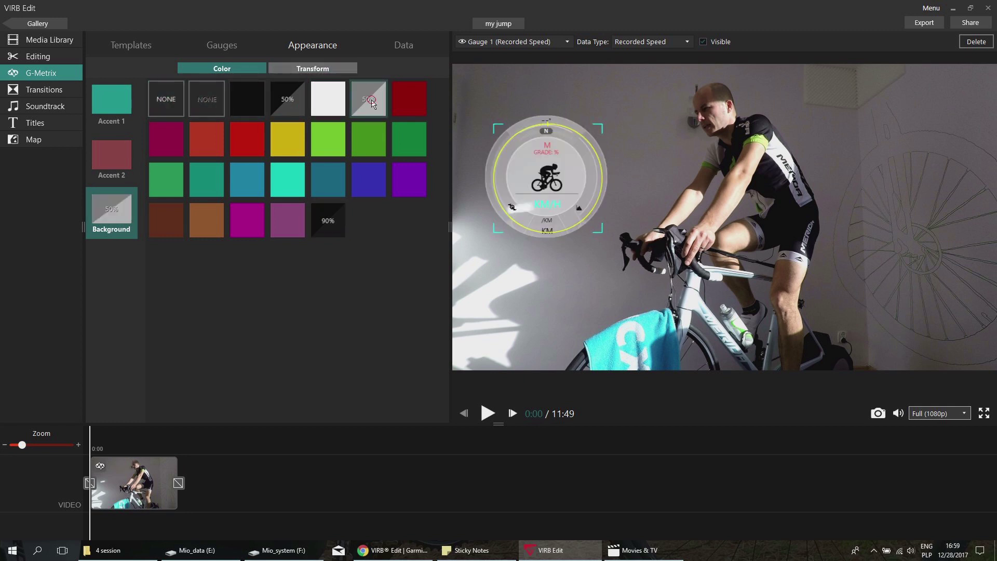
{"action": "left_click", "coordinate": [260, 154]}
{"action": "left_click", "coordinate": [298, 141]}
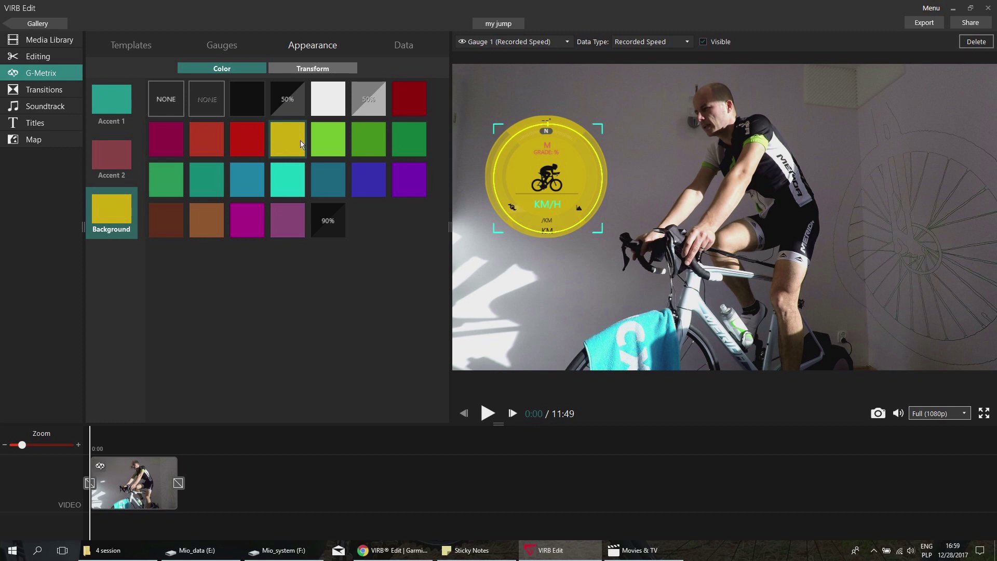
{"action": "left_click", "coordinate": [338, 139]}
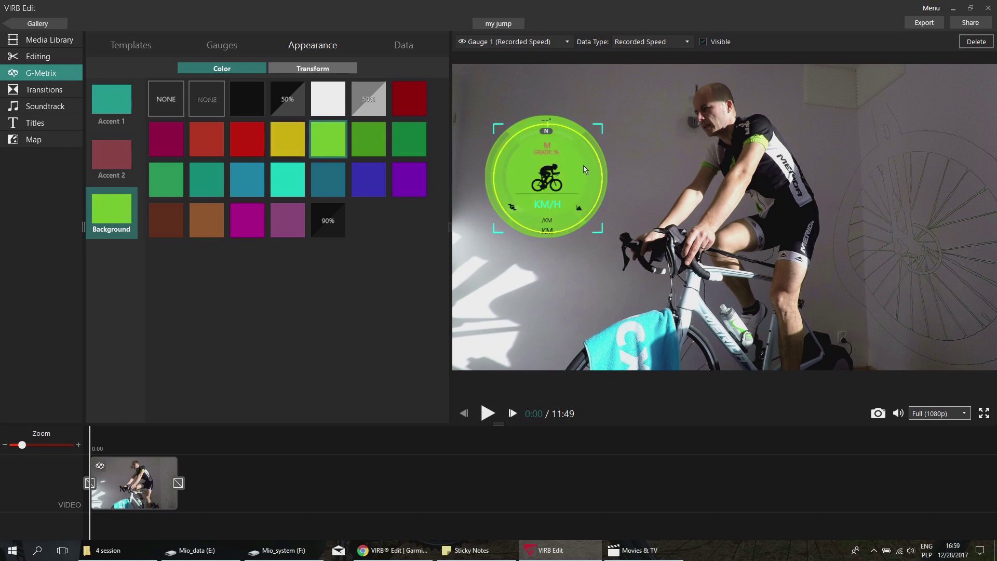
Step: Set the speed gauge's Accent 2 color to gray and its Accent 1 color to black
{"action": "left_click", "coordinate": [129, 157]}
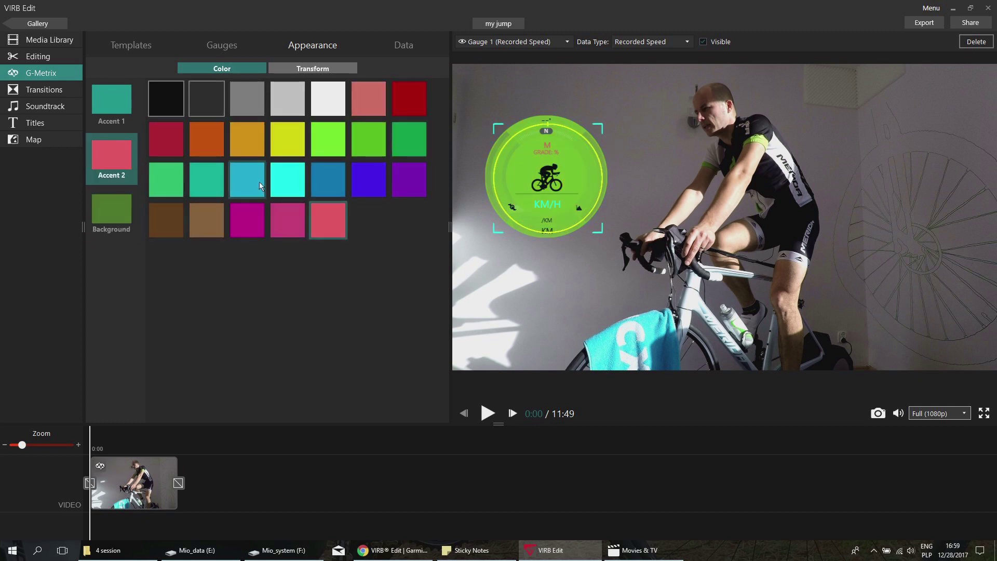
{"action": "left_click", "coordinate": [172, 143]}
{"action": "left_click", "coordinate": [279, 138]}
{"action": "left_click", "coordinate": [247, 95]}
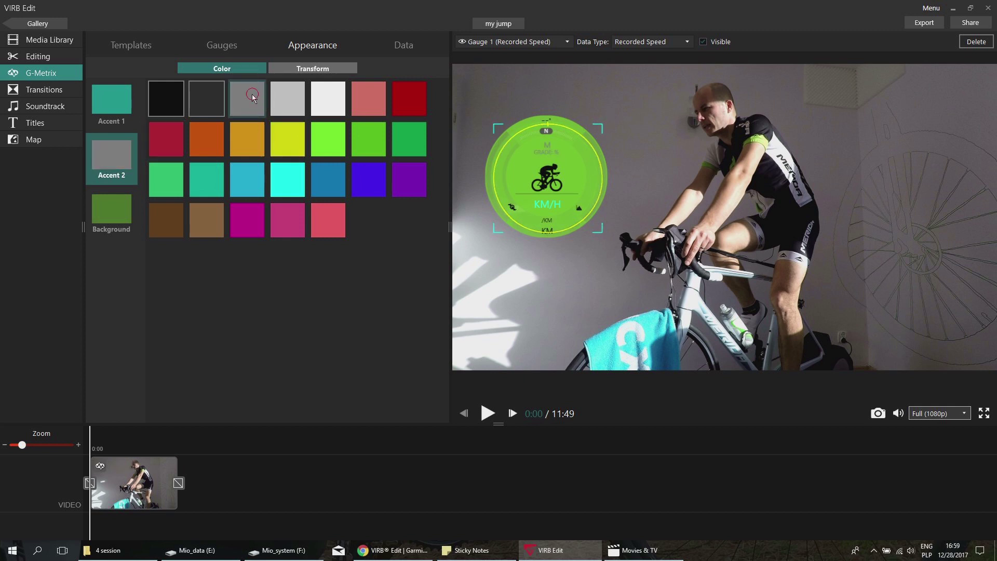
{"action": "left_click", "coordinate": [113, 109]}
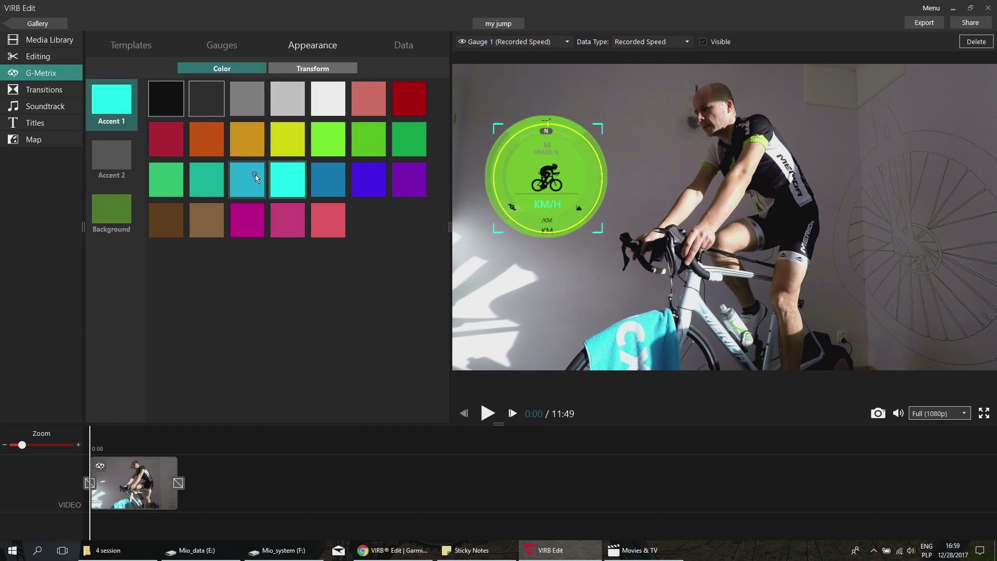
{"action": "left_click", "coordinate": [382, 138]}
{"action": "left_click", "coordinate": [211, 100]}
{"action": "left_click", "coordinate": [165, 103]}
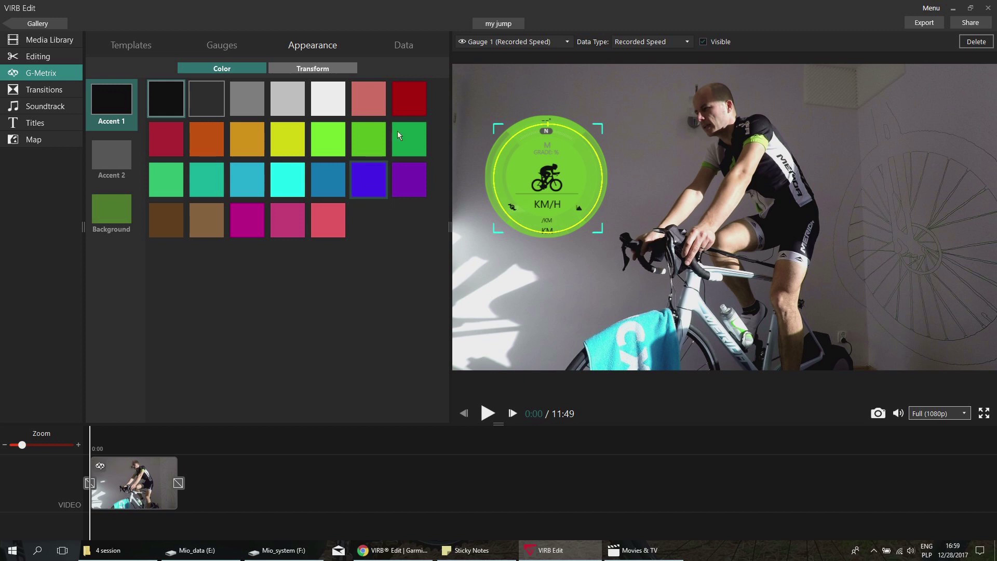
Step: Apply the saved indoor template, overriding the current gauge changes and ignoring the activity start time
{"action": "left_click", "coordinate": [235, 49]}
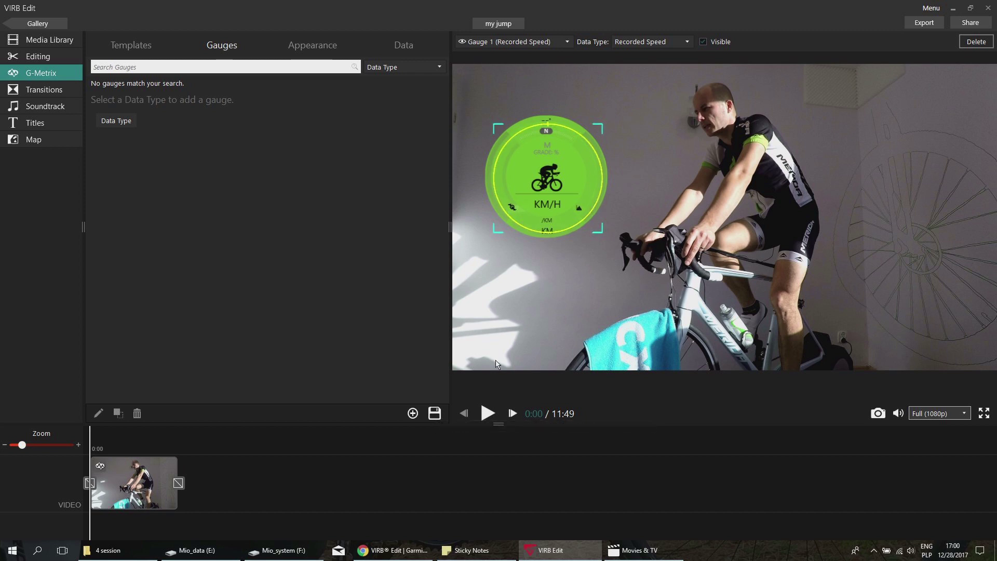
{"action": "left_click", "coordinate": [139, 47]}
{"action": "left_click", "coordinate": [124, 117]}
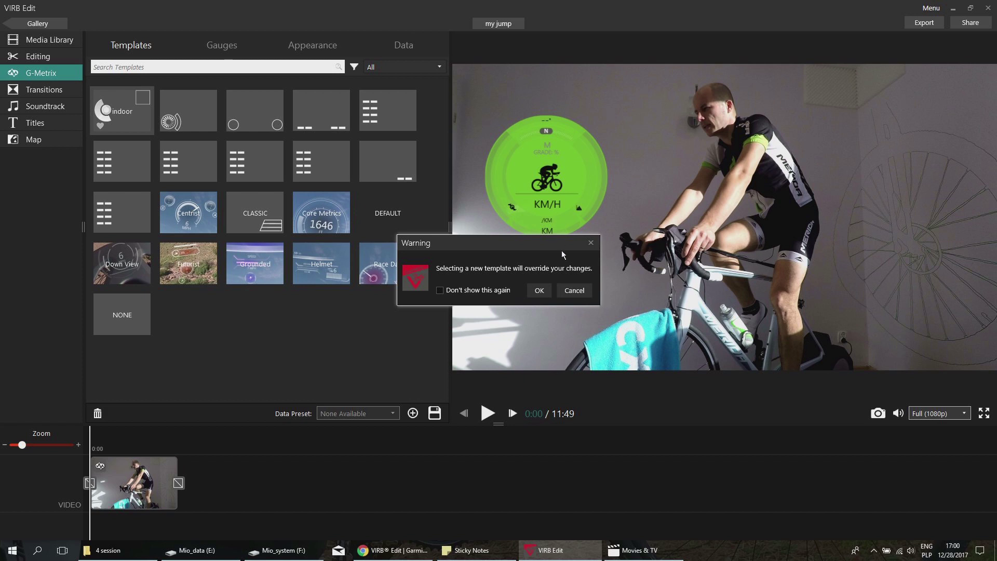
{"action": "left_click", "coordinate": [539, 290]}
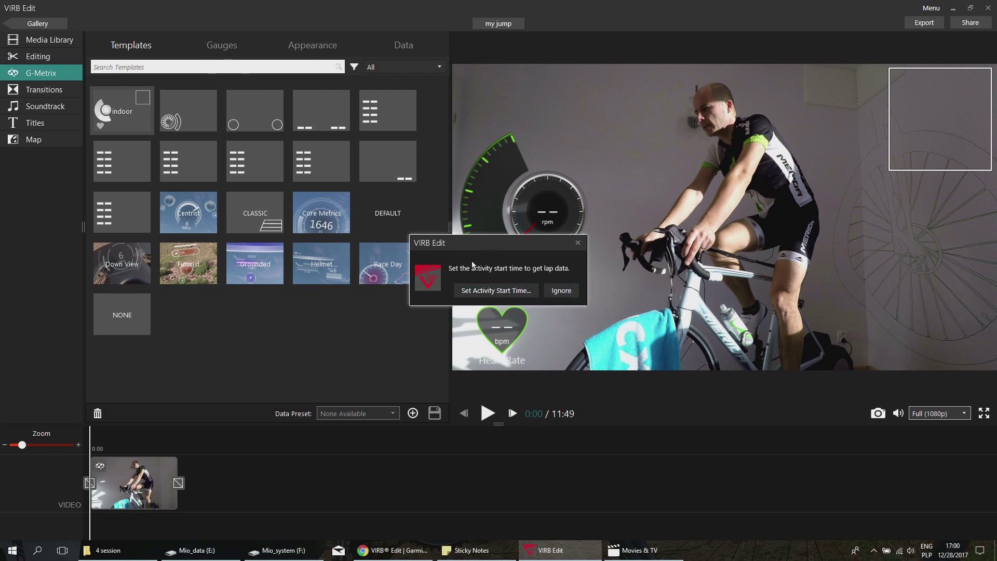
{"action": "left_click", "coordinate": [562, 291]}
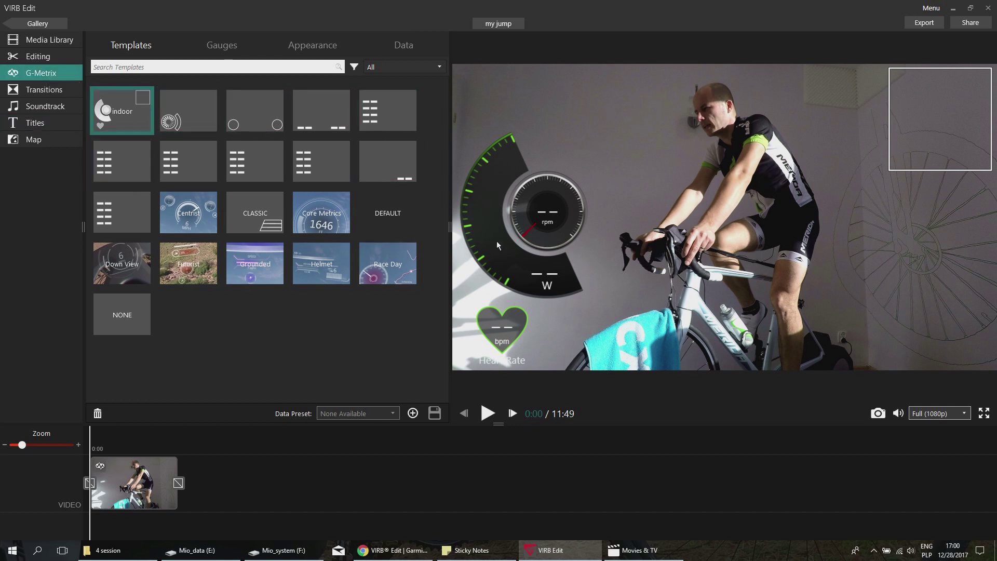
Step: Open G-Metrix Sync for the clip and move the video position to 0:21 with the log position kept at its start
{"action": "left_click", "coordinate": [403, 46]}
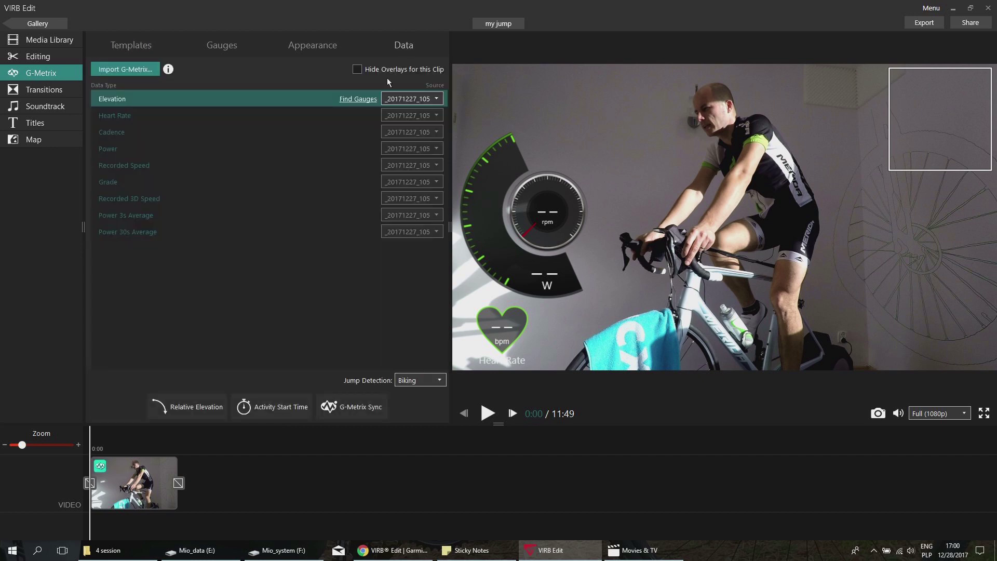
{"action": "left_click", "coordinate": [348, 411]}
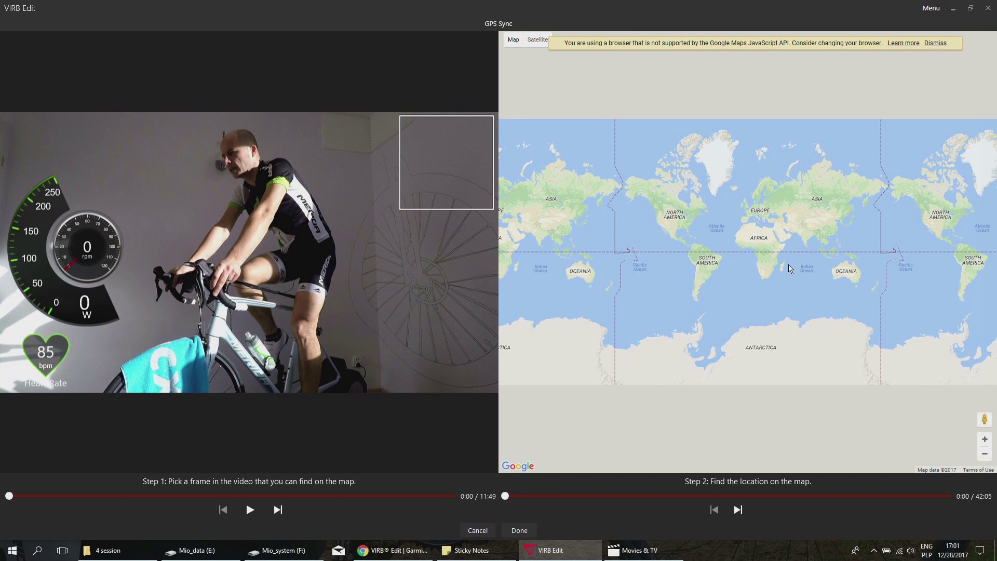
{"action": "left_click_drag", "start_coordinate": [582, 494], "coordinate": [494, 494]}
{"action": "left_click_drag", "start_coordinate": [9, 496], "coordinate": [24, 494]}
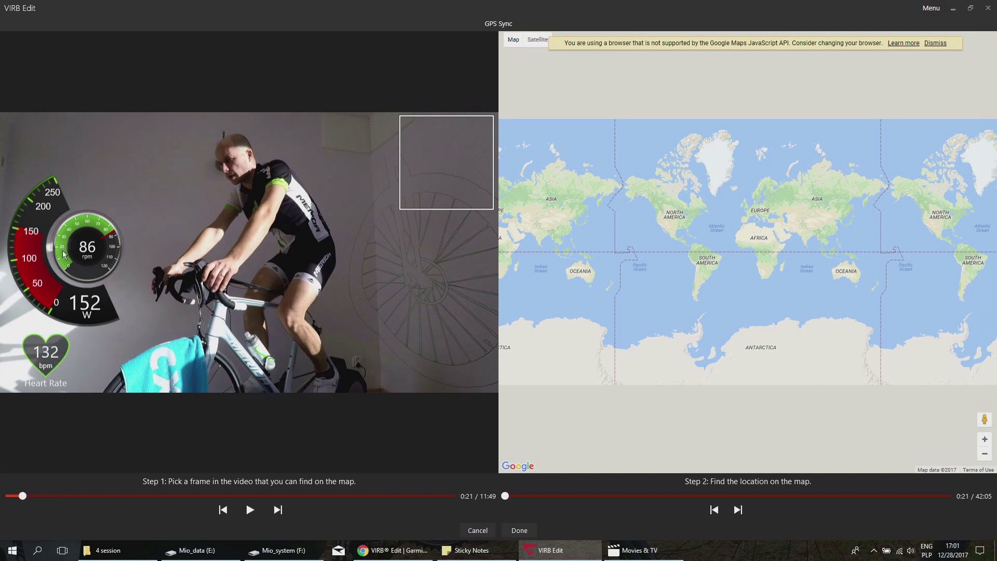
{"action": "mouse_move", "coordinate": [508, 495]}
{"action": "left_mouse_down"}
{"action": "mouse_move", "coordinate": [522, 496]}
{"action": "mouse_move", "coordinate": [505, 497]}
{"action": "left_mouse_up"}
Step: Sync the video frame at 11:40 with the log's end without optimizing clips, and move the playhead to the clip's end
{"action": "left_click_drag", "start_coordinate": [25, 496], "coordinate": [450, 496]}
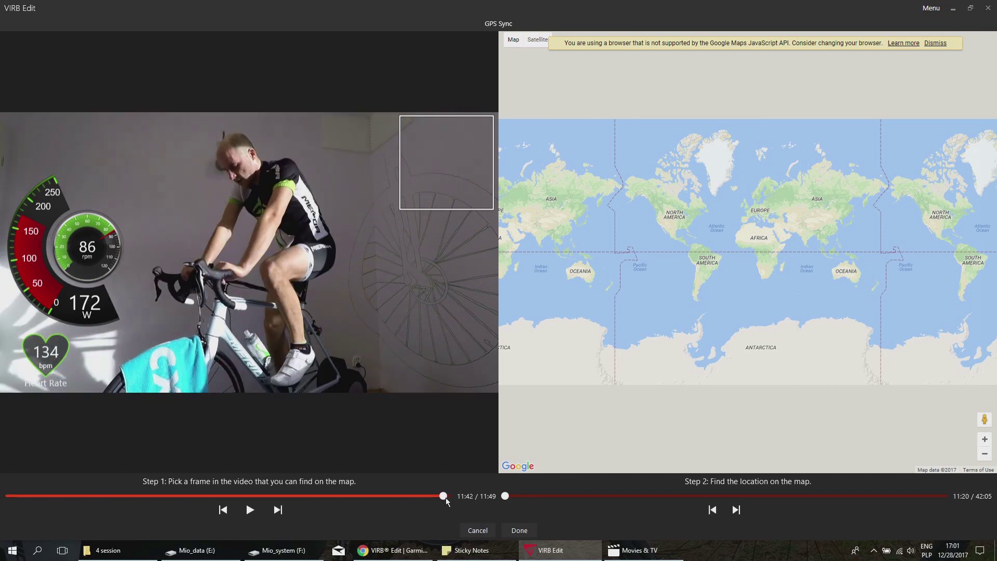
{"action": "left_click_drag", "start_coordinate": [446, 498], "coordinate": [442, 497]}
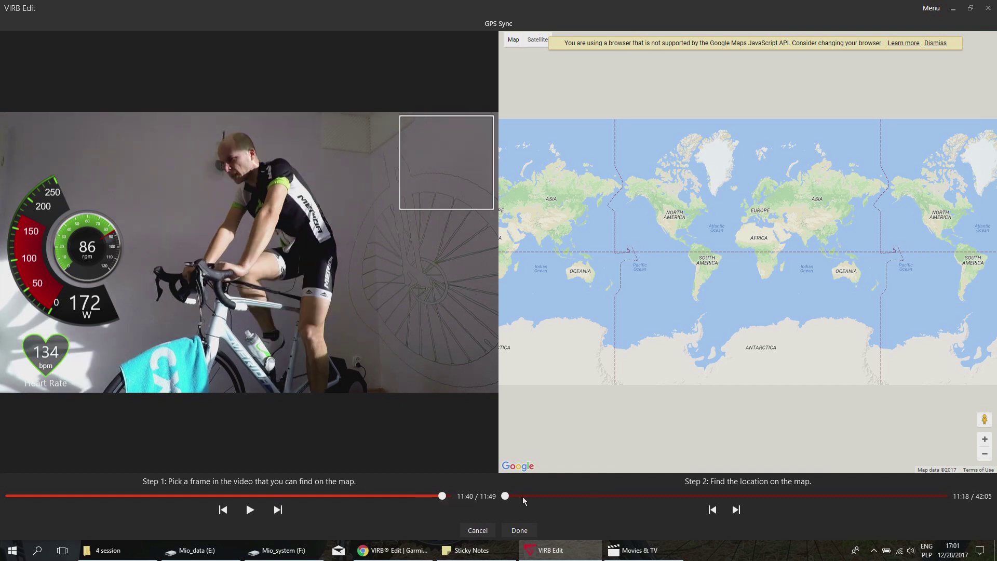
{"action": "left_click_drag", "start_coordinate": [507, 497], "coordinate": [958, 507]}
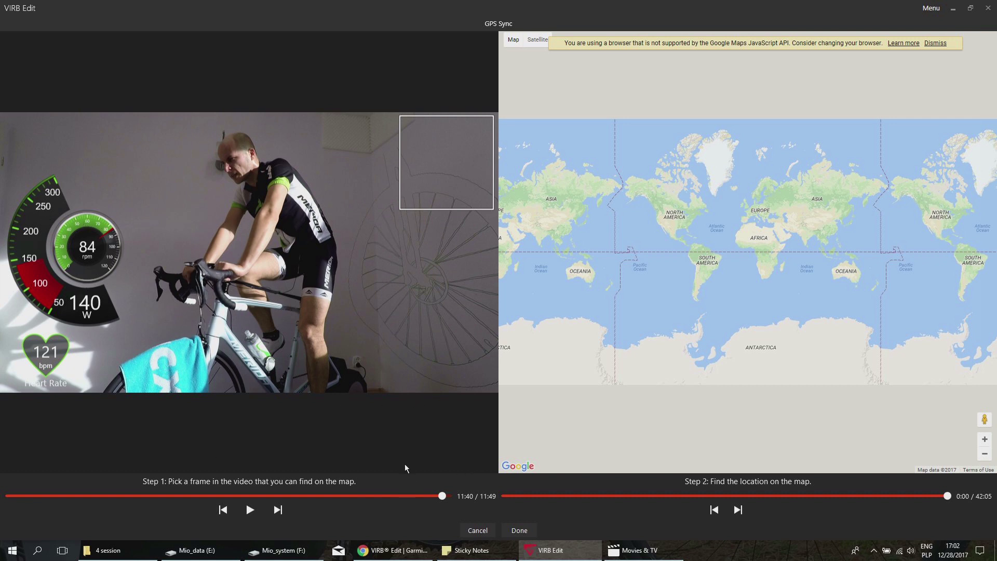
{"action": "left_click", "coordinate": [520, 530]}
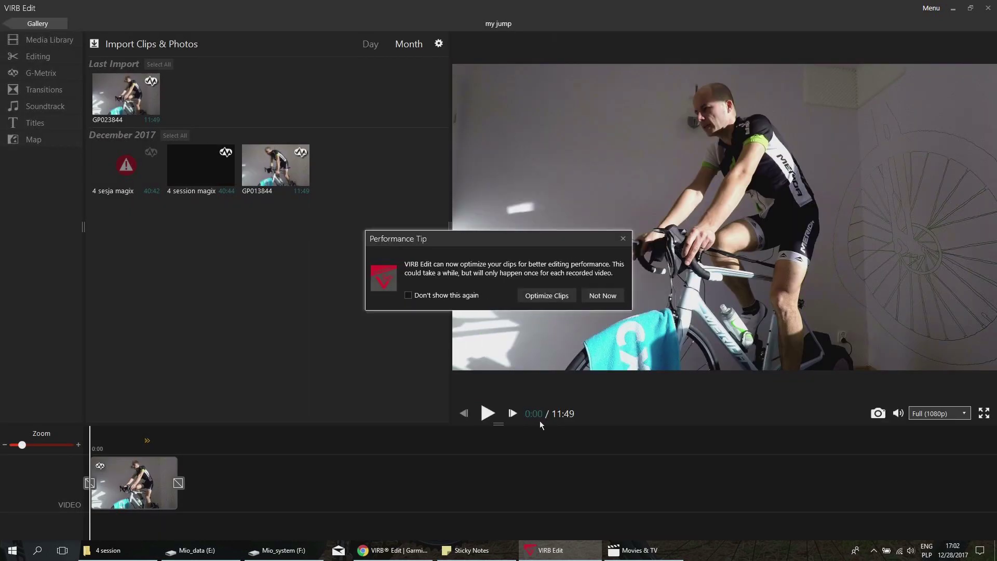
{"action": "left_click", "coordinate": [603, 296]}
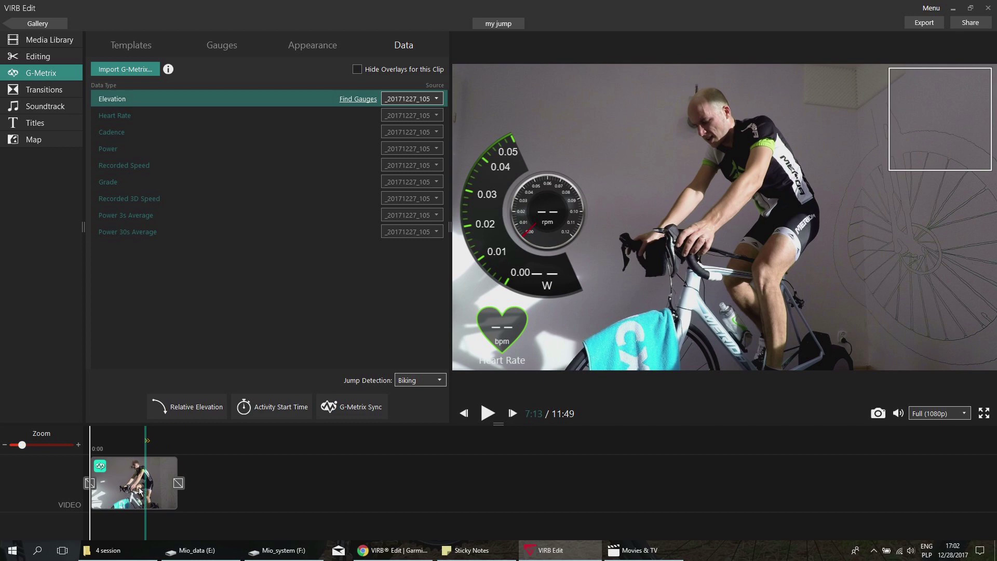
{"action": "left_click", "coordinate": [291, 468]}
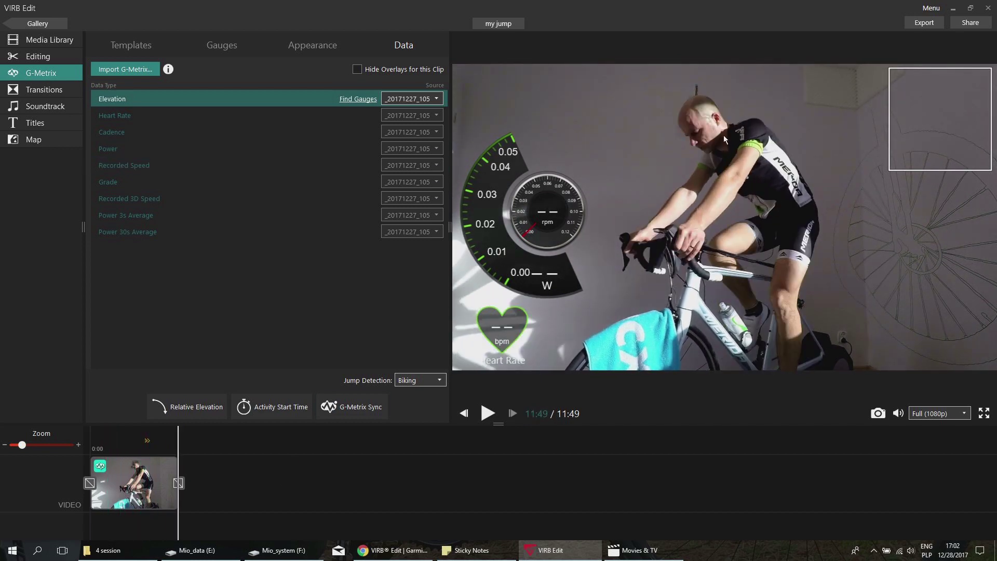
Step: Open the program settings and review the General, Media and G-Metrix settings
{"action": "left_click", "coordinate": [936, 9]}
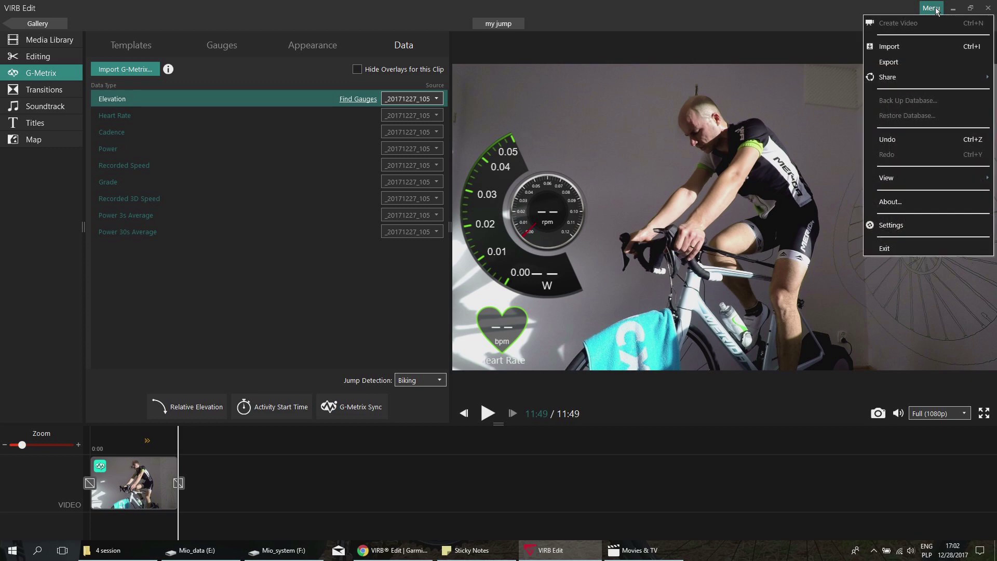
{"action": "left_click", "coordinate": [895, 226]}
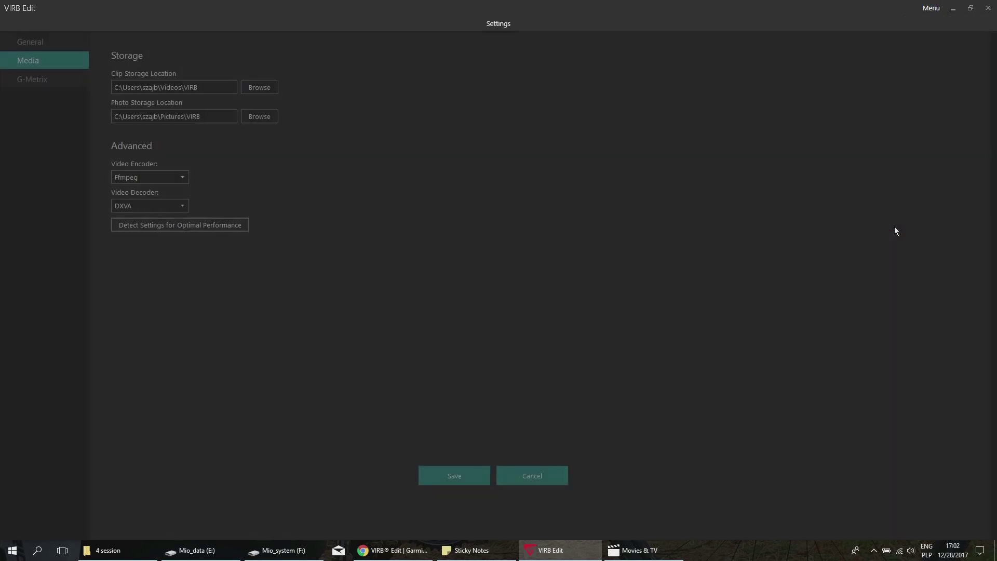
{"action": "left_click", "coordinate": [45, 44]}
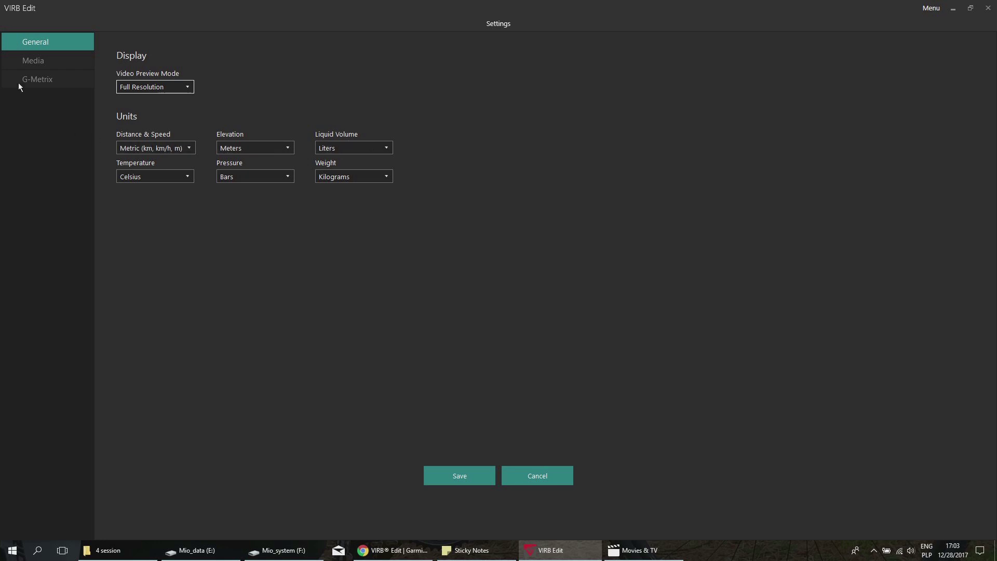
{"action": "left_click", "coordinate": [33, 63]}
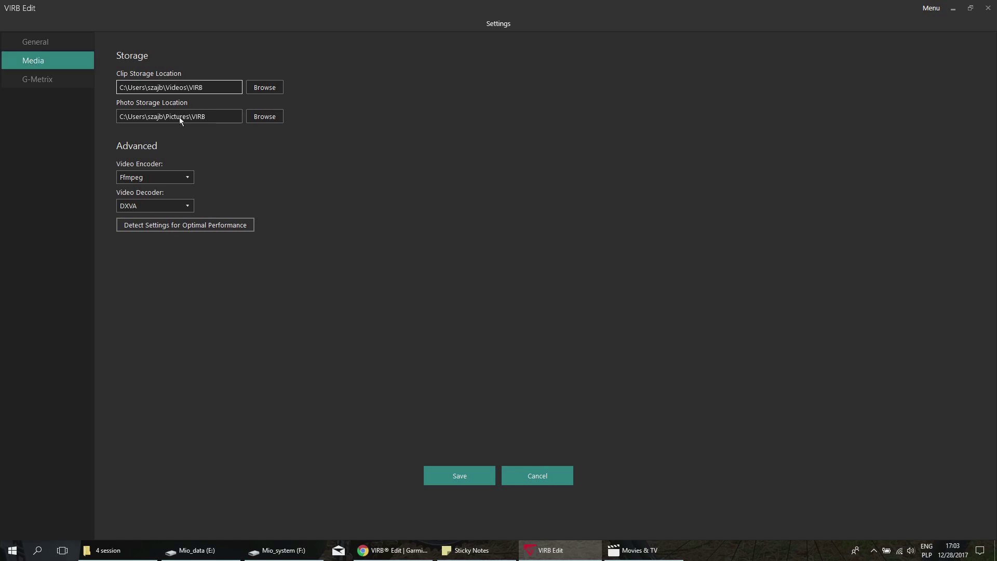
{"action": "left_click", "coordinate": [54, 80]}
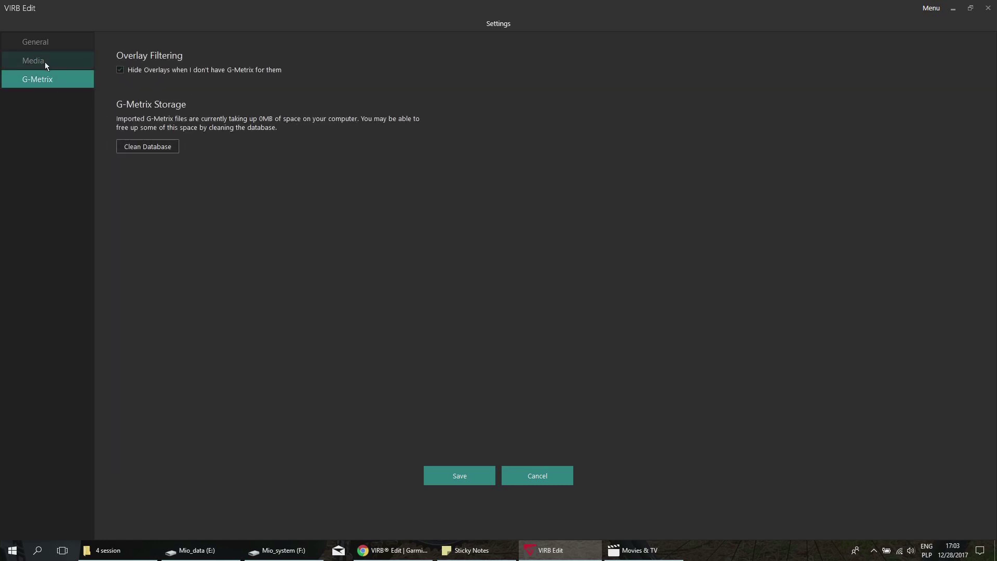
{"action": "left_click", "coordinate": [45, 61]}
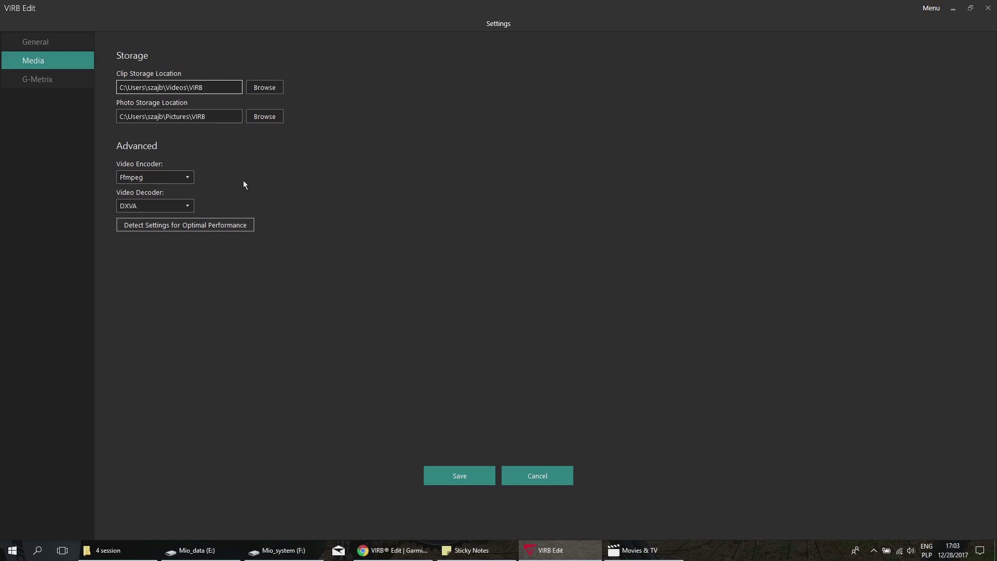
Step: Detect the settings for optimal performance and check the available video encoder and decoder options
{"action": "left_click", "coordinate": [162, 227]}
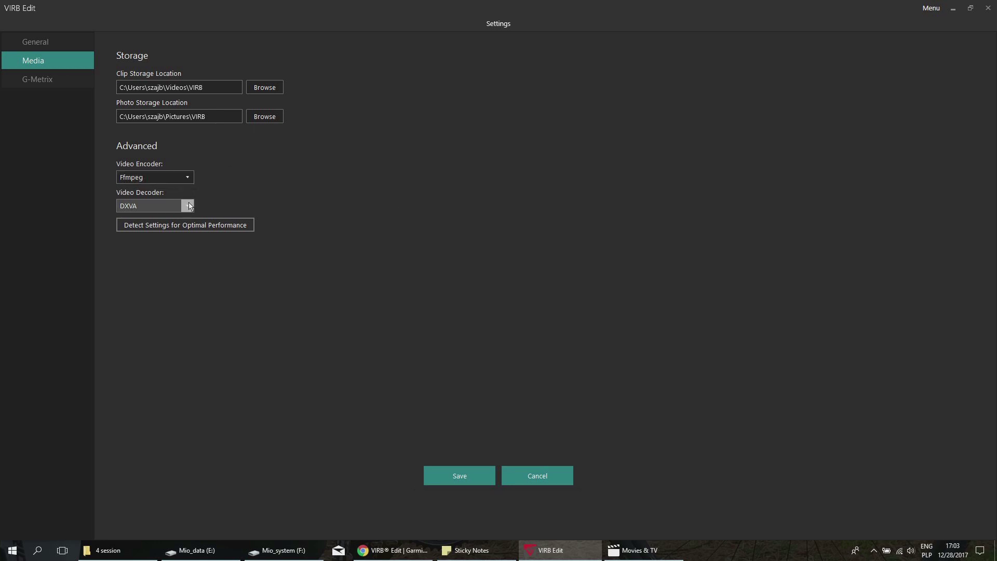
{"action": "left_click", "coordinate": [189, 177]}
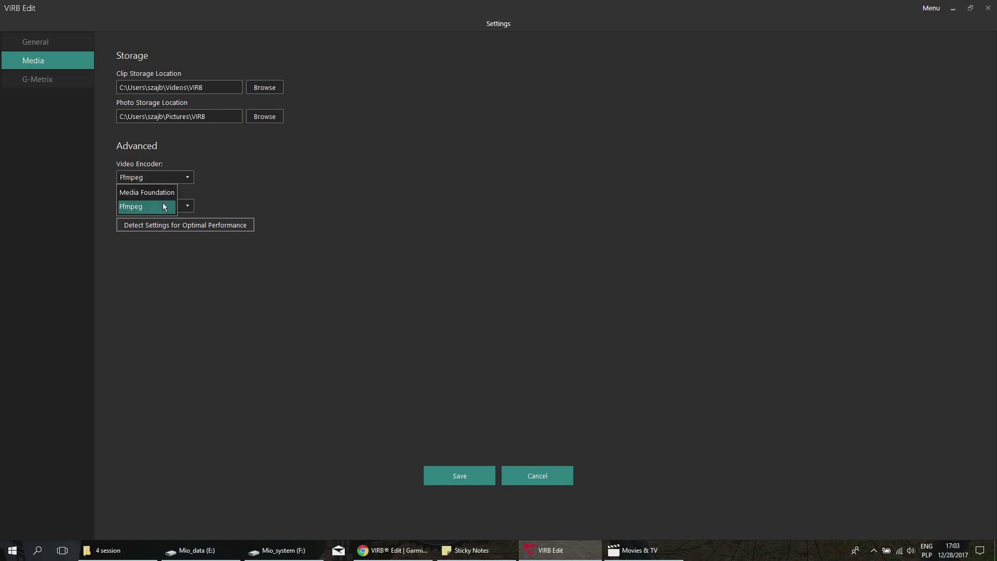
{"action": "left_click", "coordinate": [215, 185]}
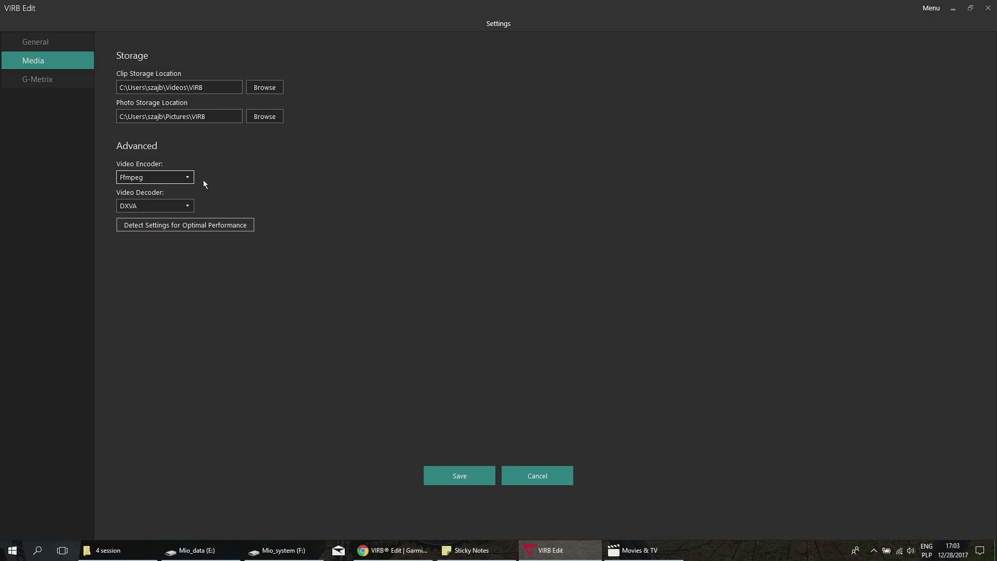
{"action": "left_click", "coordinate": [188, 206]}
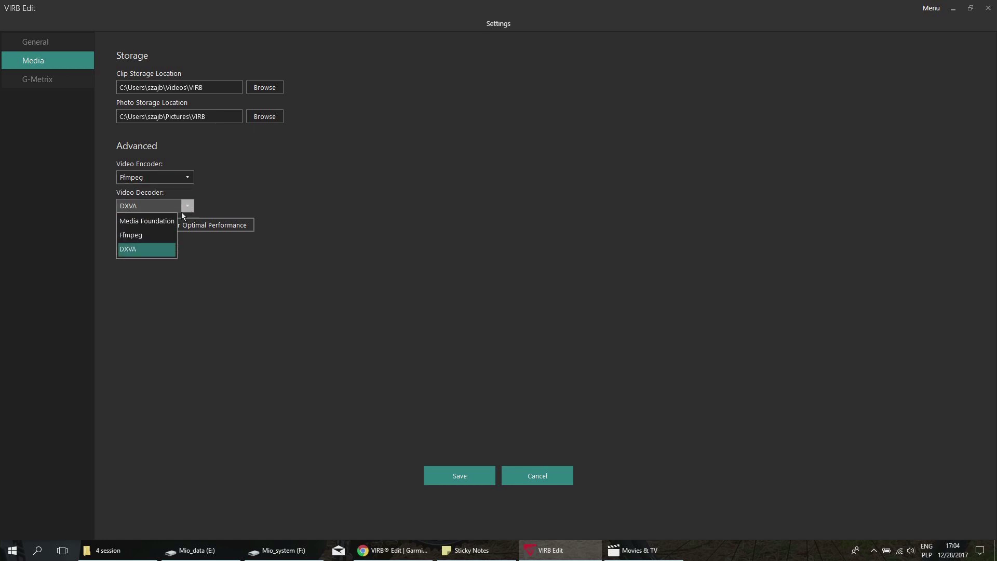
{"action": "left_click", "coordinate": [192, 176]}
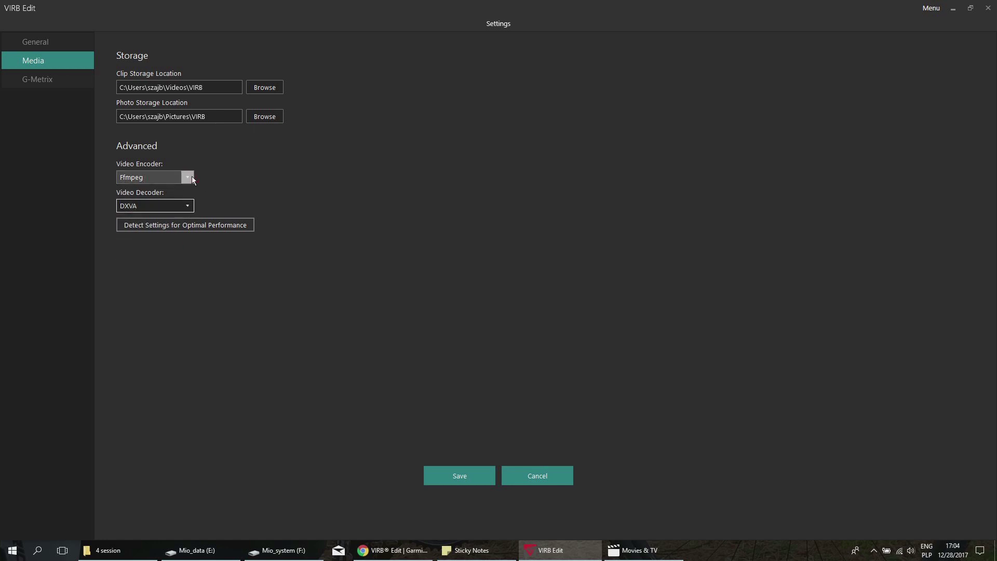
Step: Try Media Foundation as both video encoder and video decoder, and discard the settings changes without optimizing the clips
{"action": "left_click", "coordinate": [188, 179]}
{"action": "left_click", "coordinate": [175, 190]}
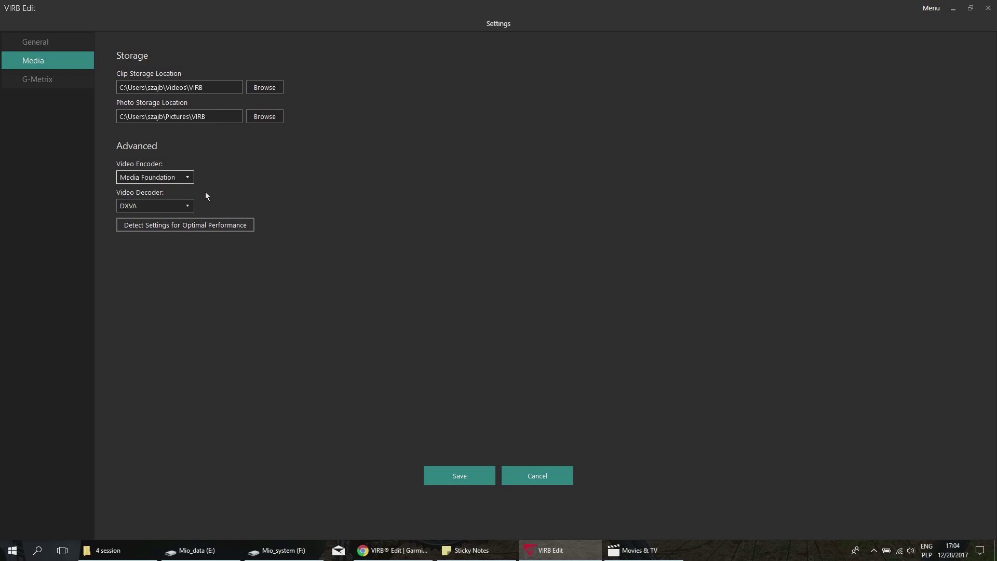
{"action": "left_click", "coordinate": [189, 205]}
{"action": "left_click", "coordinate": [163, 219]}
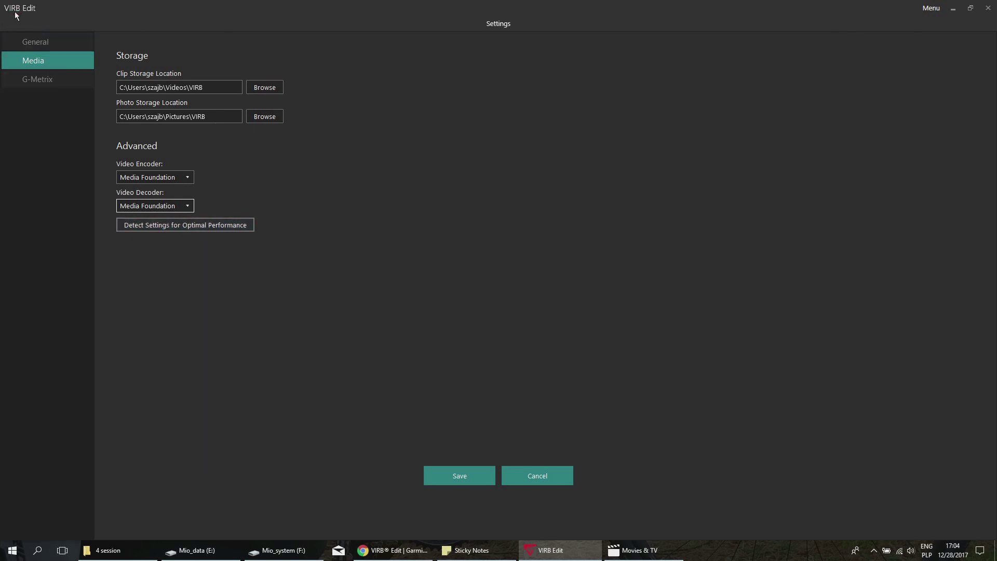
{"action": "left_click", "coordinate": [537, 474]}
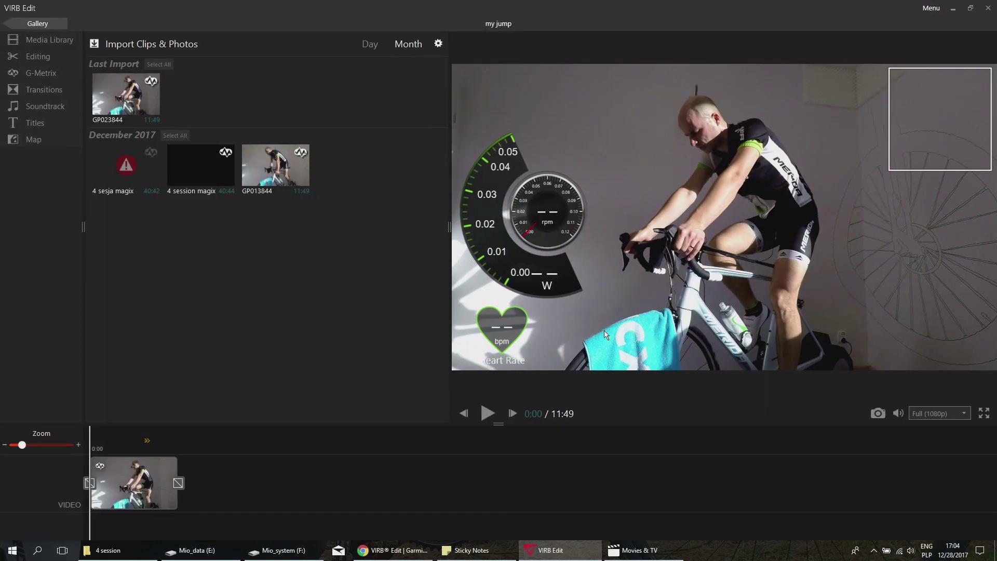
{"action": "left_click", "coordinate": [603, 295]}
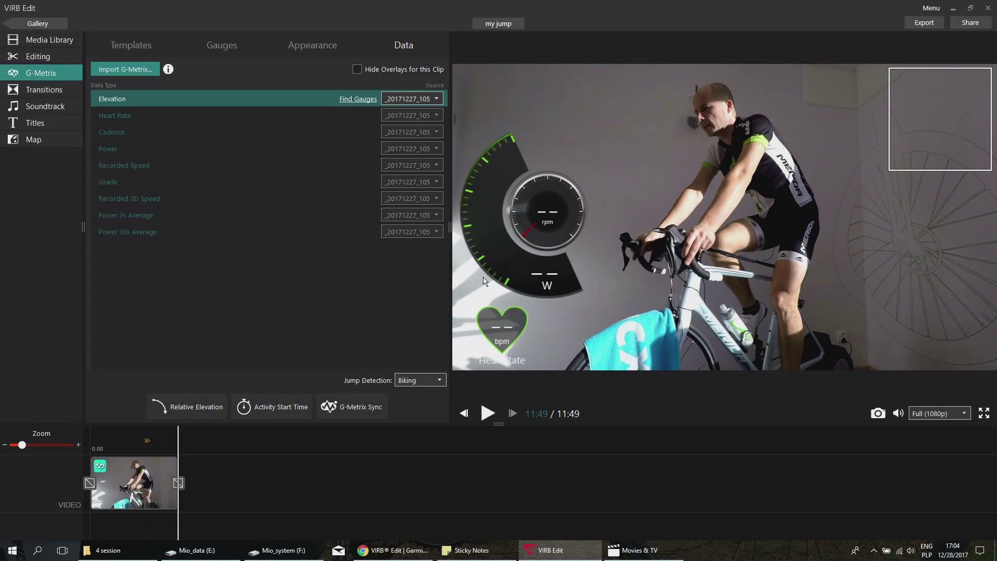
Step: Open the MP4 export setup for the video and select the 1080p resolution
{"action": "left_click_drag", "start_coordinate": [100, 481], "coordinate": [124, 481]}
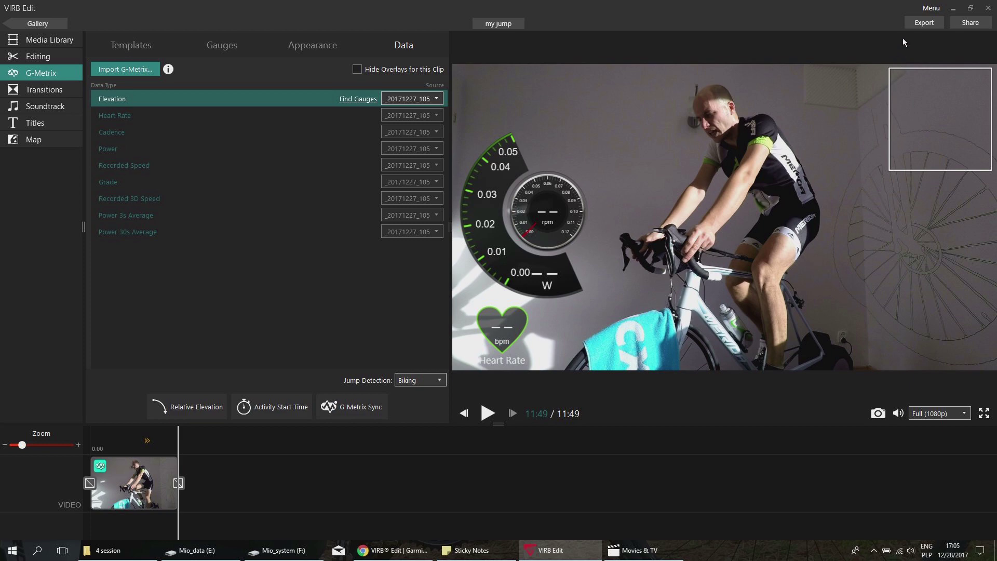
{"action": "left_click", "coordinate": [916, 26]}
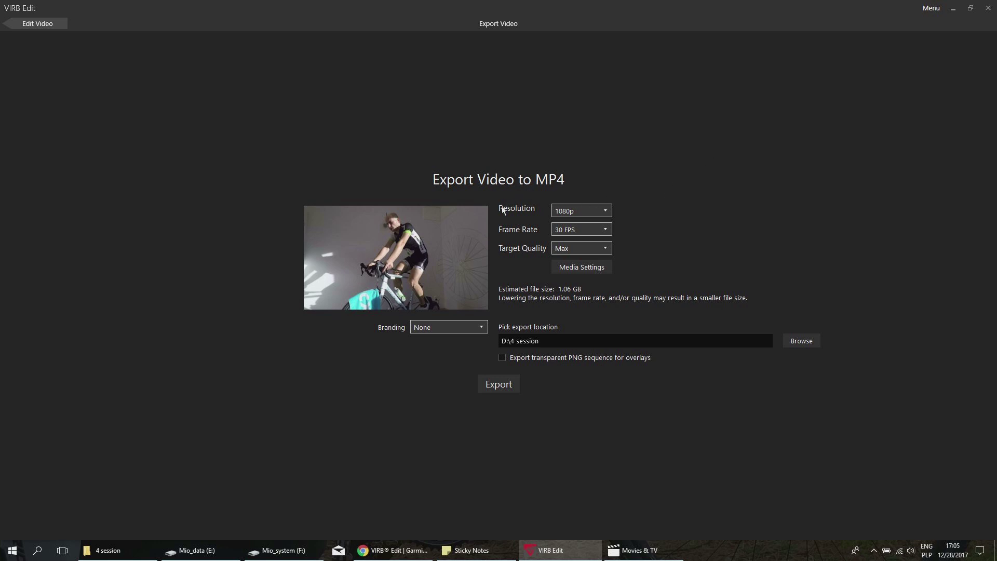
{"action": "left_click", "coordinate": [594, 210]}
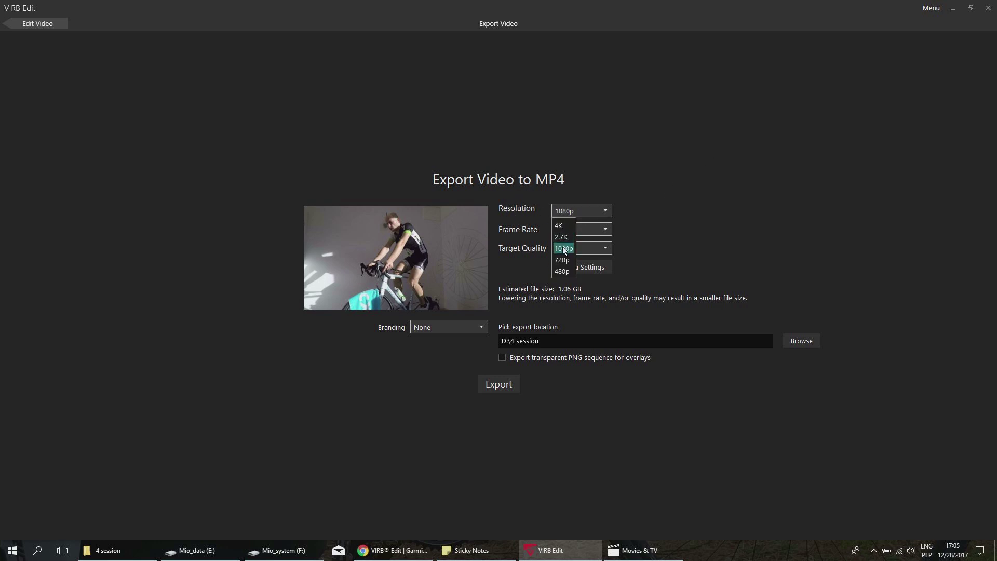
{"action": "left_click", "coordinate": [564, 249]}
{"action": "left_click", "coordinate": [592, 211]}
{"action": "left_click", "coordinate": [631, 214]}
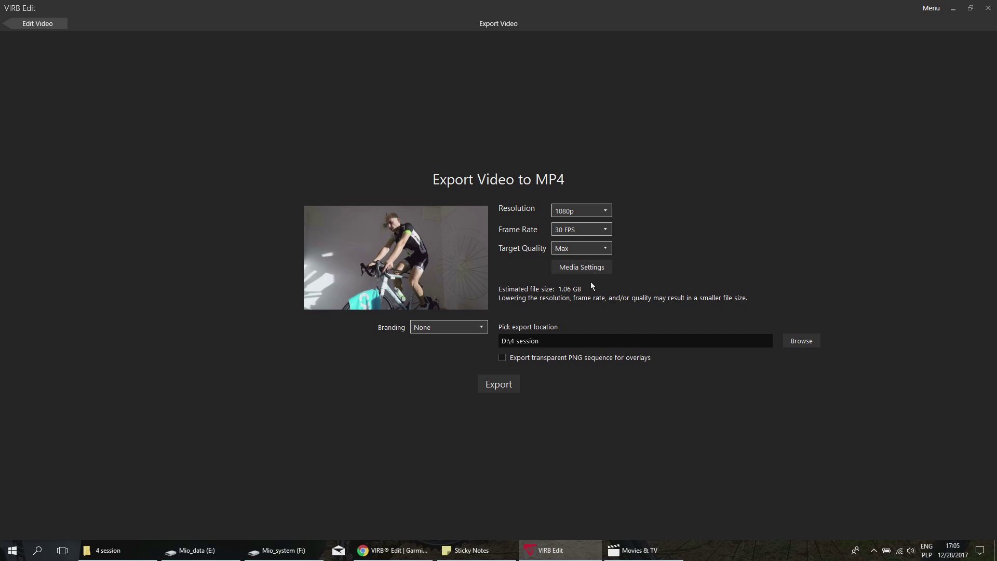
Step: Try the Low target quality, set it back to Max, and check the branding options while keeping None
{"action": "left_click", "coordinate": [602, 248]}
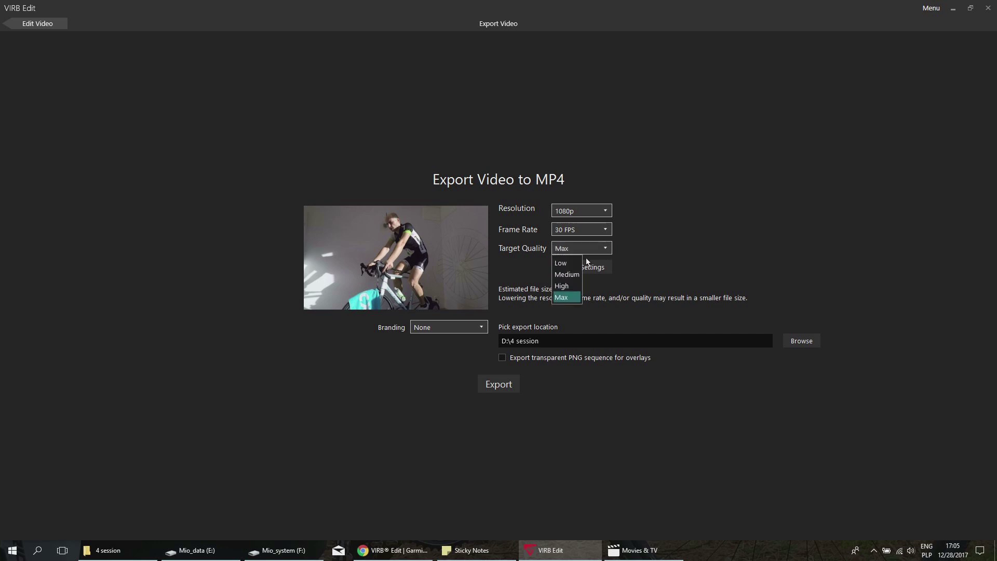
{"action": "left_click", "coordinate": [560, 263]}
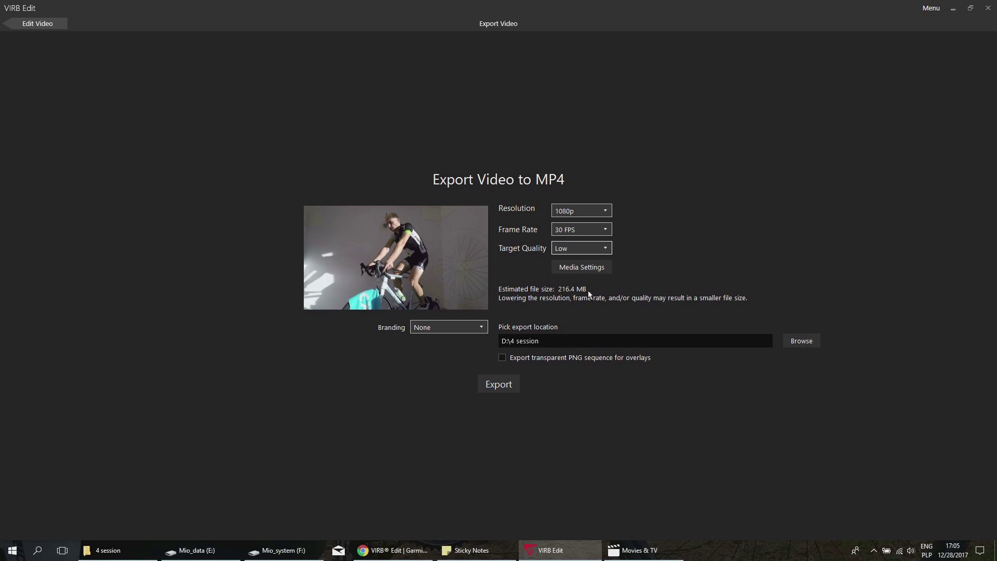
{"action": "left_click", "coordinate": [605, 249]}
{"action": "left_click", "coordinate": [566, 298]}
{"action": "left_click", "coordinate": [478, 327]}
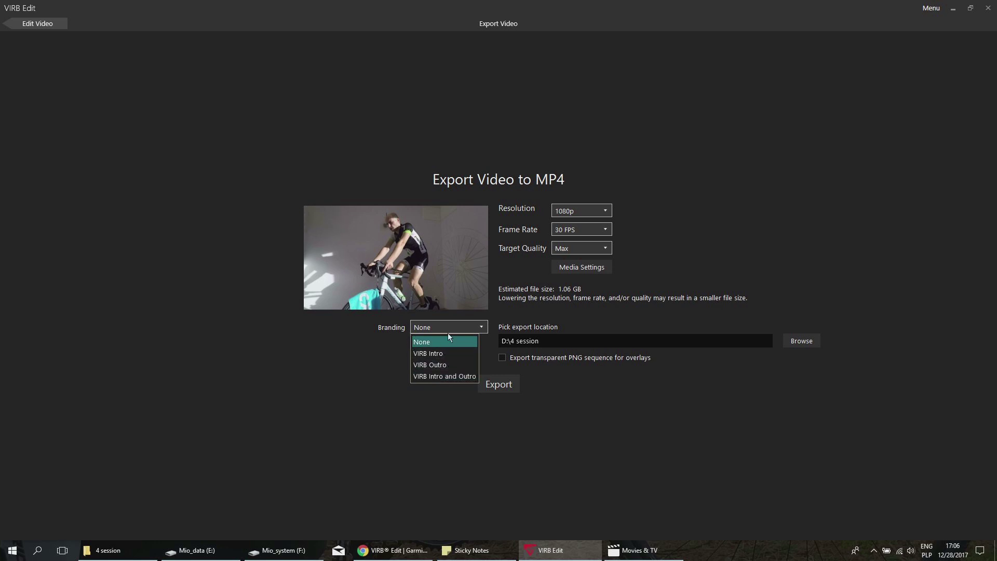
{"action": "left_click", "coordinate": [480, 329]}
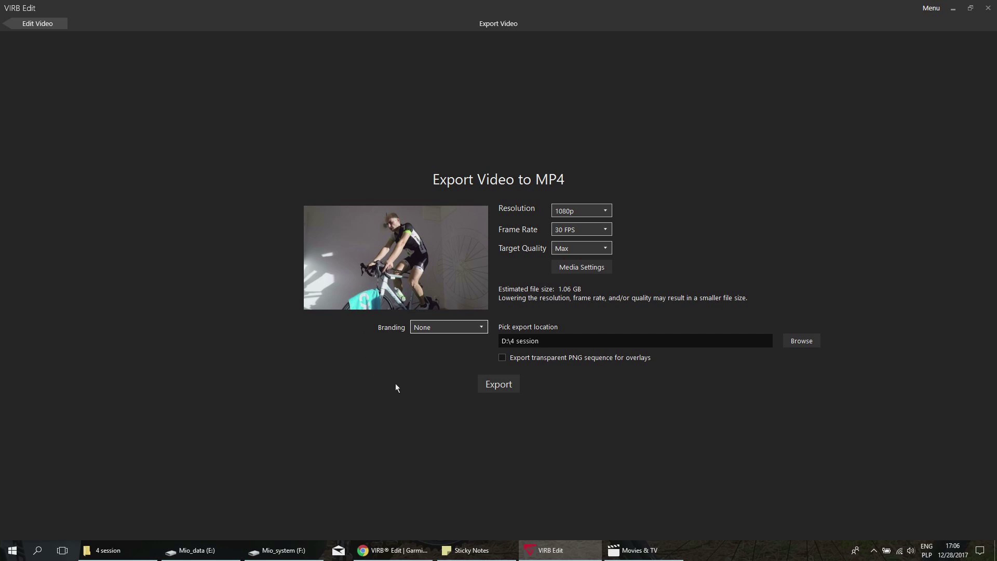
Step: Start the MP4 export of the video and cancel it
{"action": "left_click", "coordinate": [508, 388]}
{"action": "left_click", "coordinate": [505, 386]}
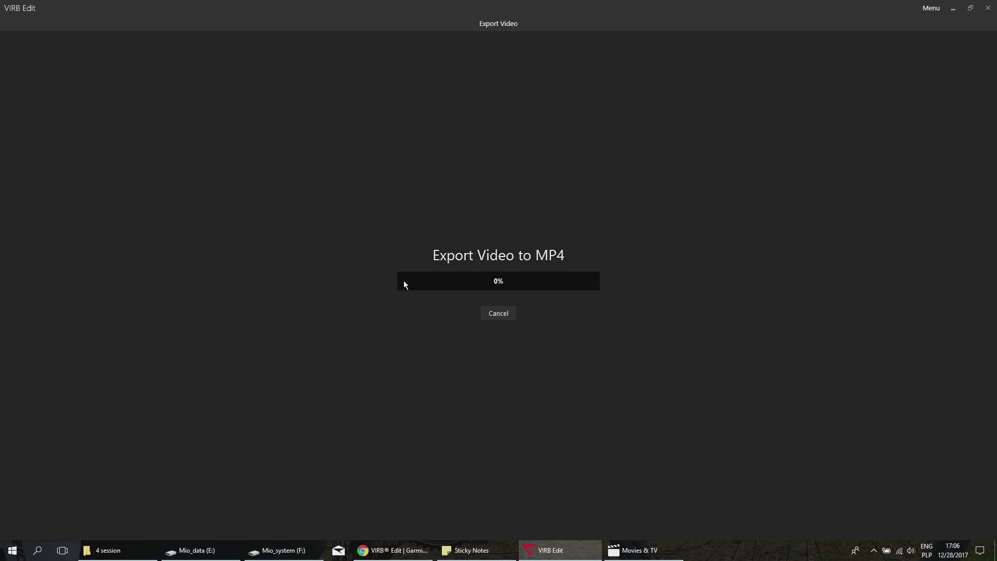
{"action": "left_click", "coordinate": [502, 314]}
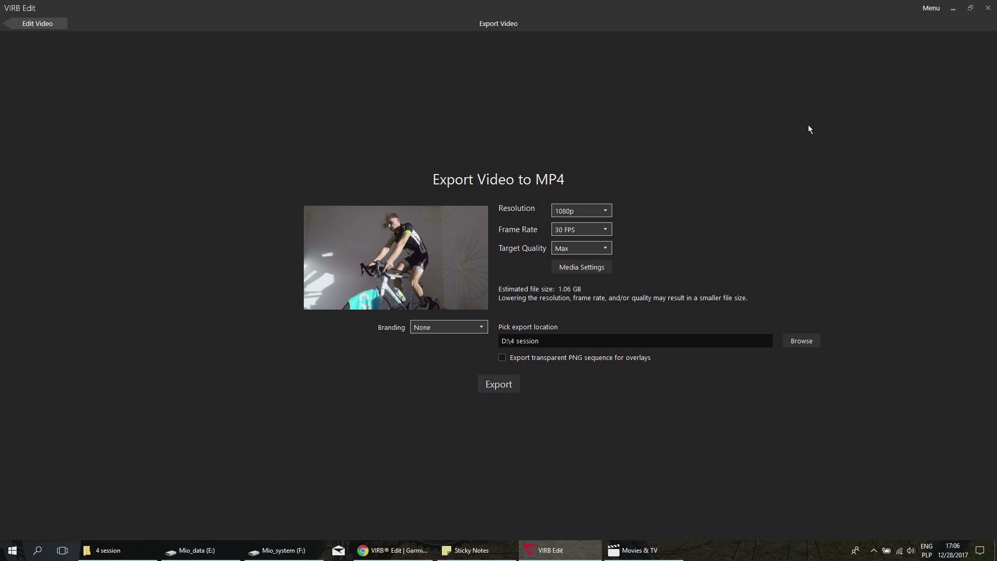
Step: Detect the optimal video encoder and decoder in the export's media settings and save them
{"action": "left_click", "coordinate": [591, 267]}
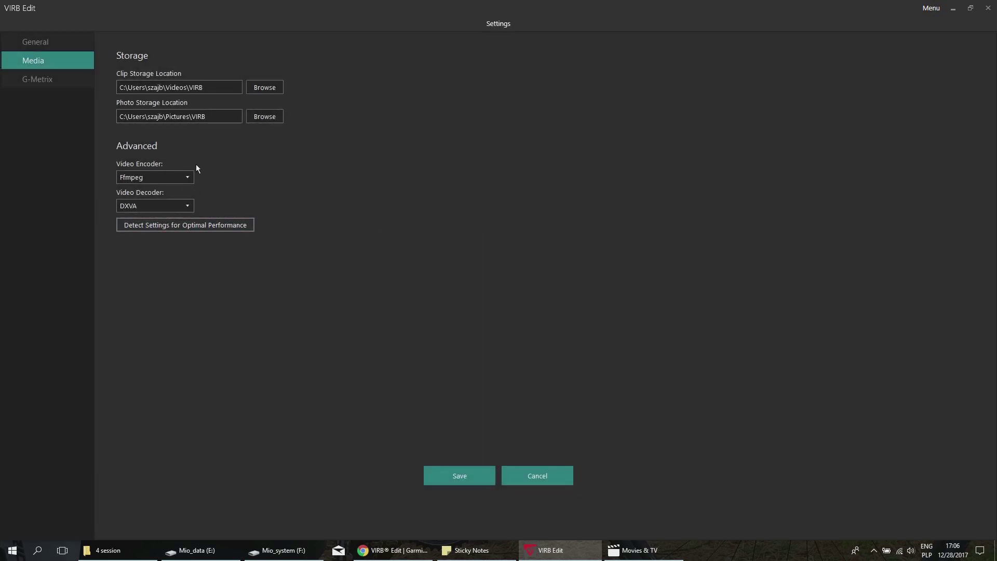
{"action": "left_click", "coordinate": [192, 224]}
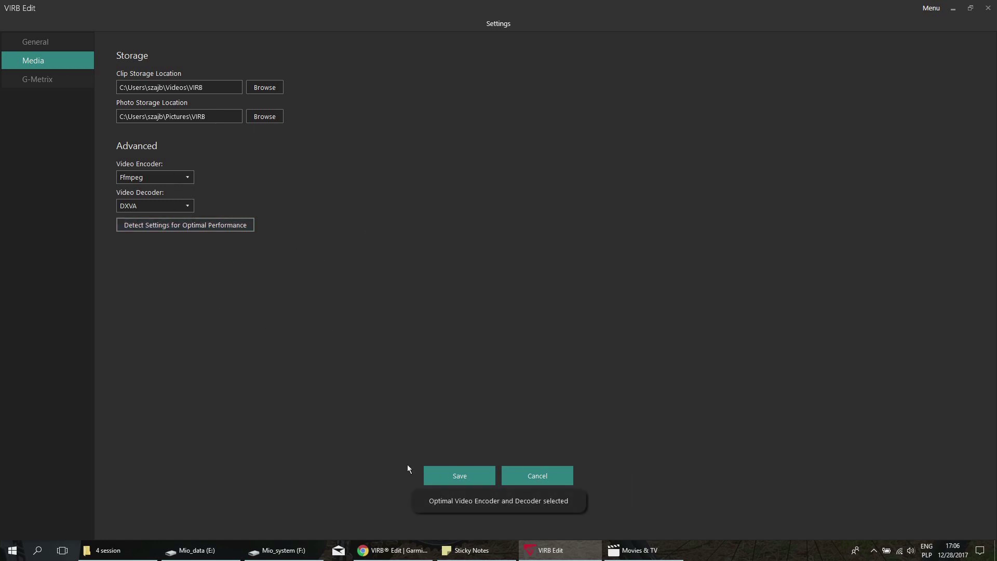
{"action": "left_click", "coordinate": [460, 476]}
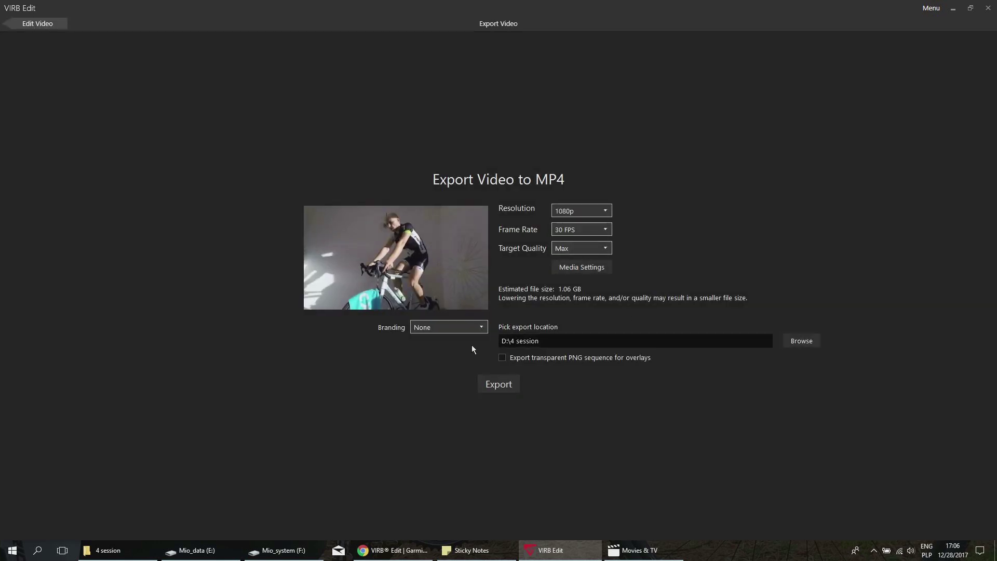
Step: Start the MP4 export again, overwriting the existing "my jump" files, and cancel it
{"action": "left_click", "coordinate": [499, 386]}
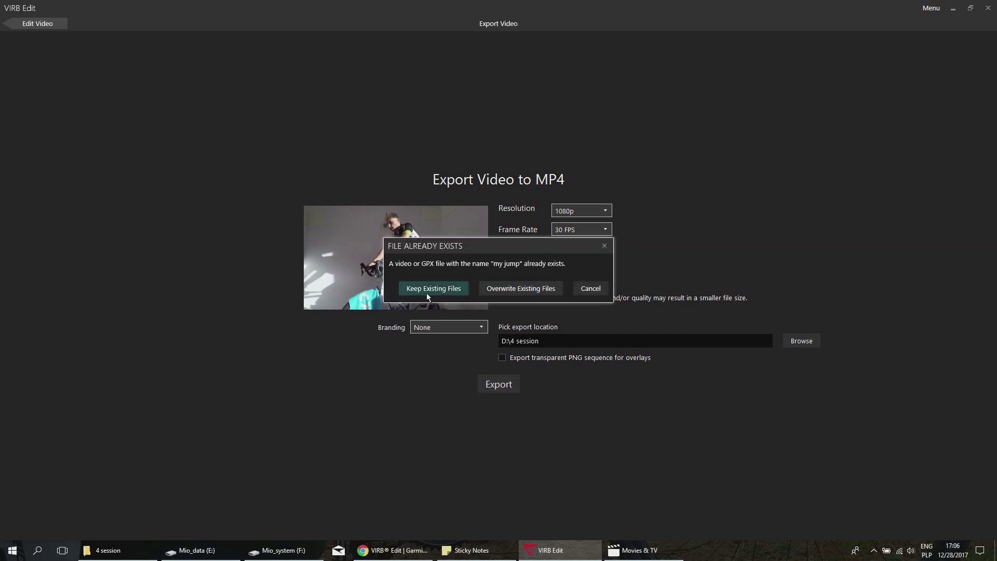
{"action": "left_click", "coordinate": [506, 292]}
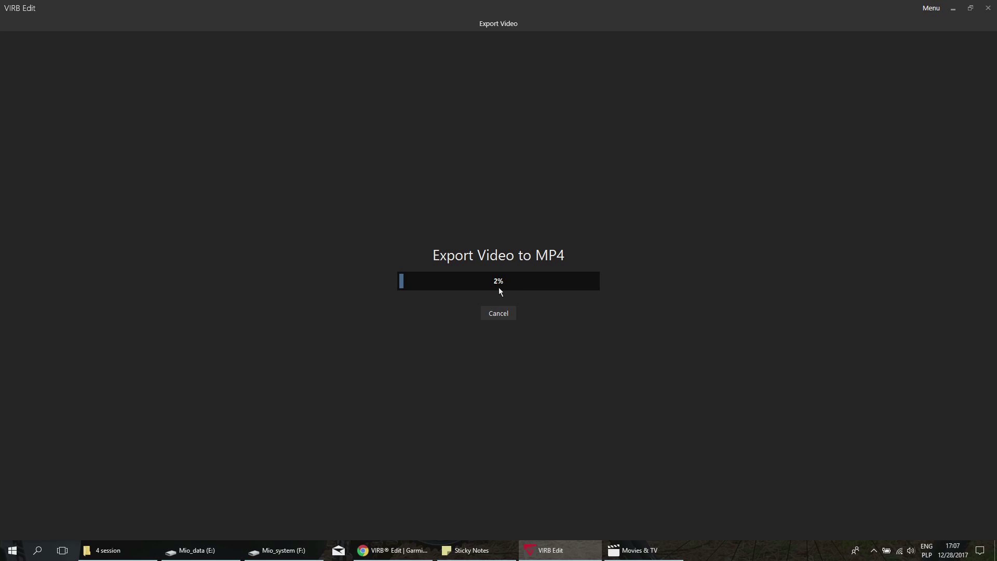
{"action": "left_click", "coordinate": [503, 314]}
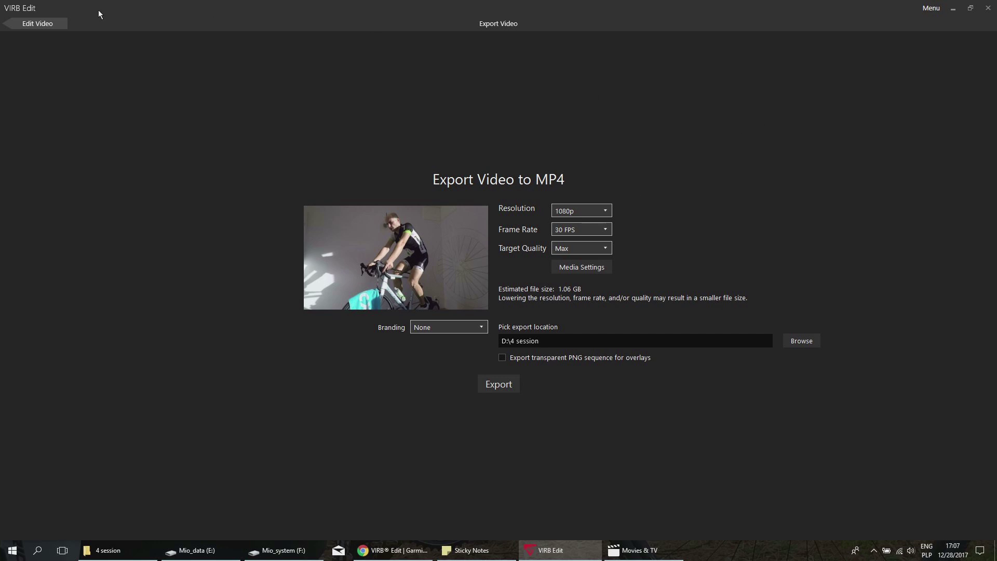
Step: Return from the export setup to editing the video and dismiss the clip optimization tip
{"action": "left_click", "coordinate": [49, 26]}
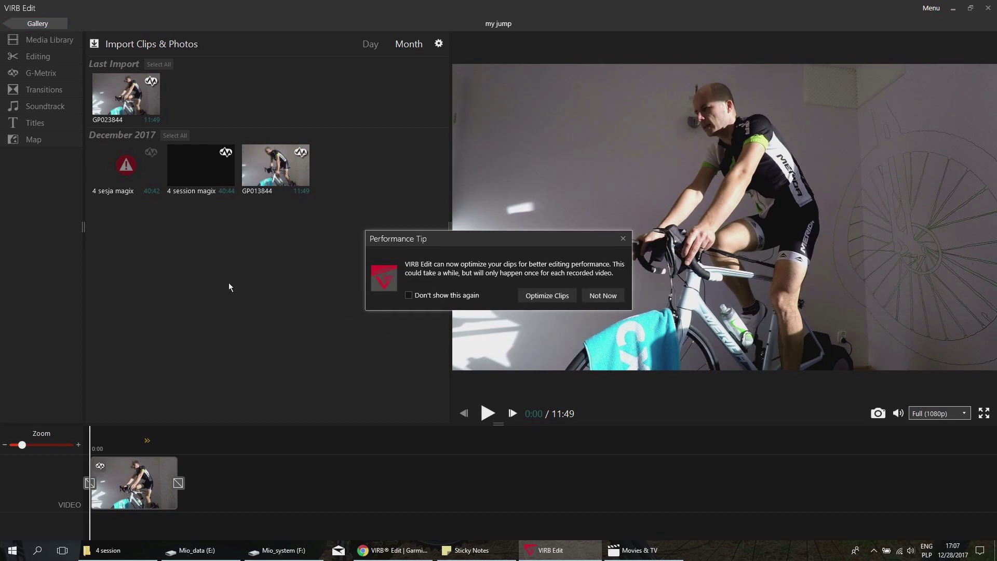
{"action": "left_click", "coordinate": [623, 238]}
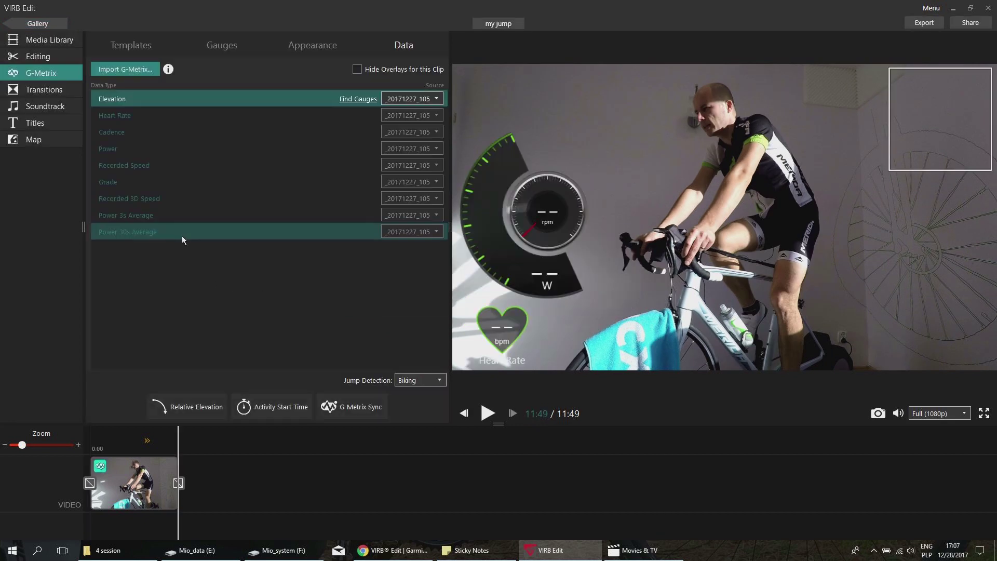